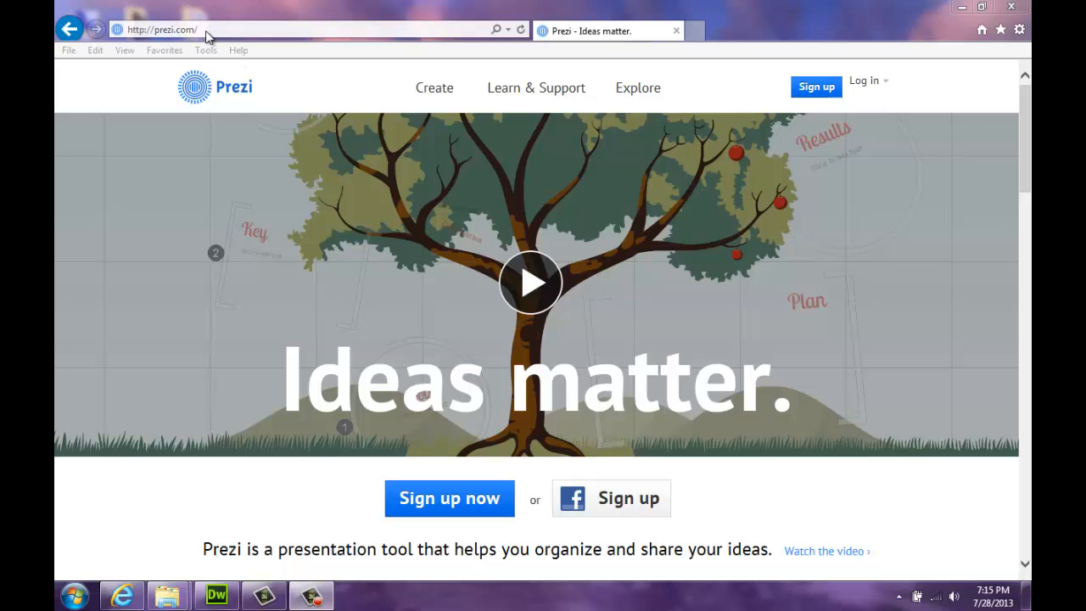
Open the pricing page listing Public ($0), Enjoy ($4.92/month) and Pro ($13.25/month) licenses
{"action": "left_click", "coordinate": [825, 95]}
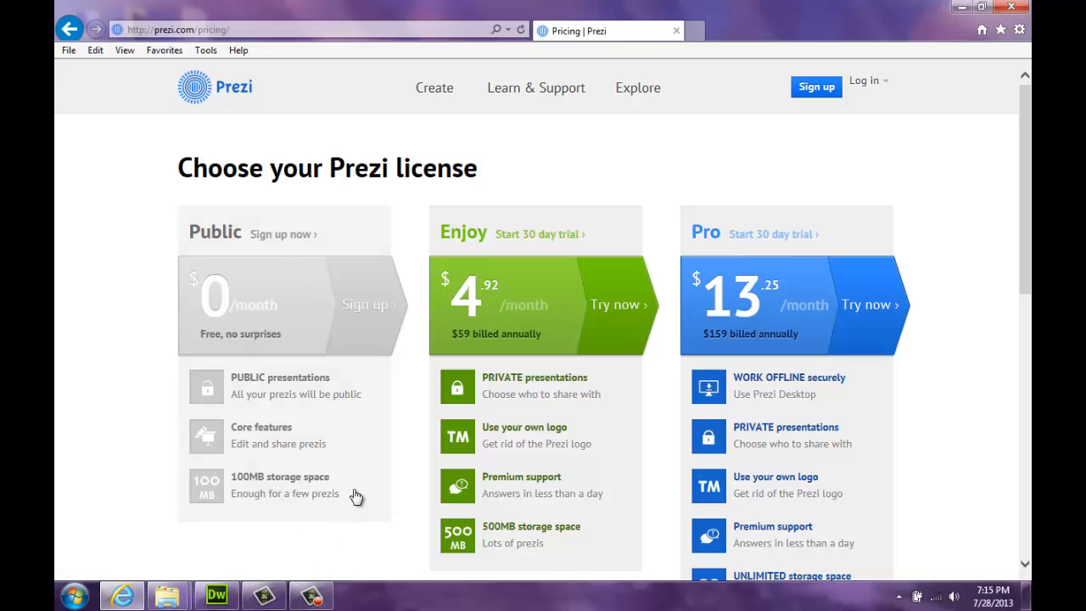
Log in with the account e-mail and password, then scroll through the 10 listed prezis
{"action": "left_click", "coordinate": [874, 82]}
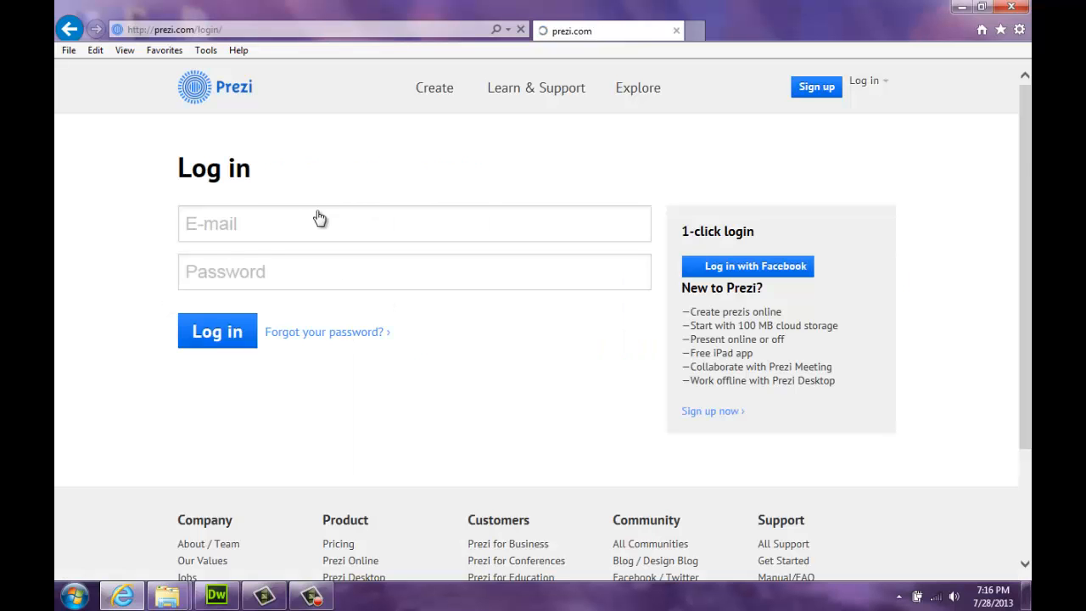
{"action": "left_click", "coordinate": [318, 219]}
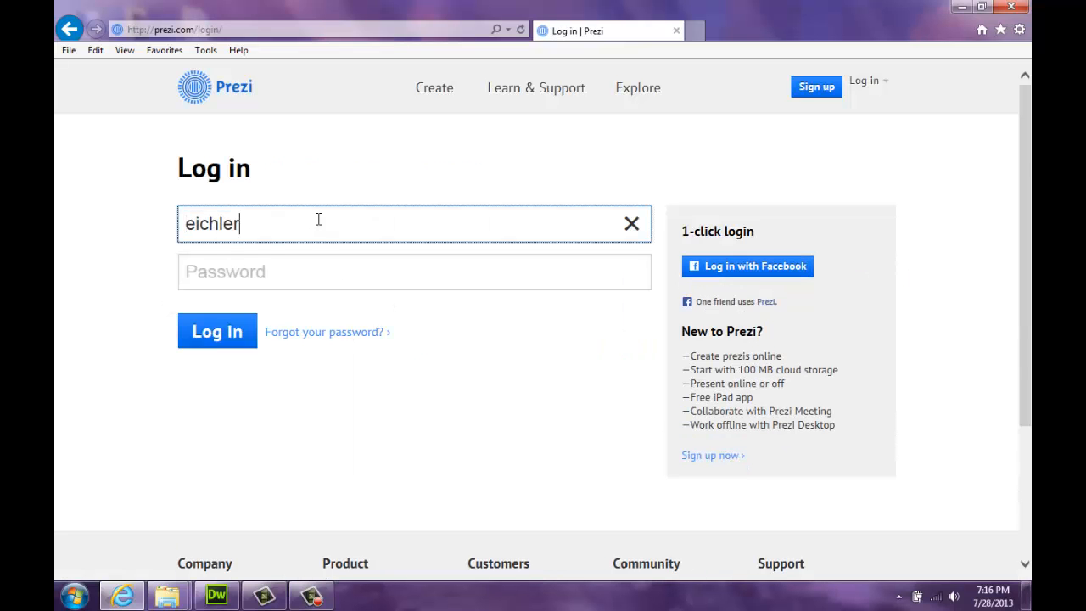
{"action": "key", "text": "Tab"}
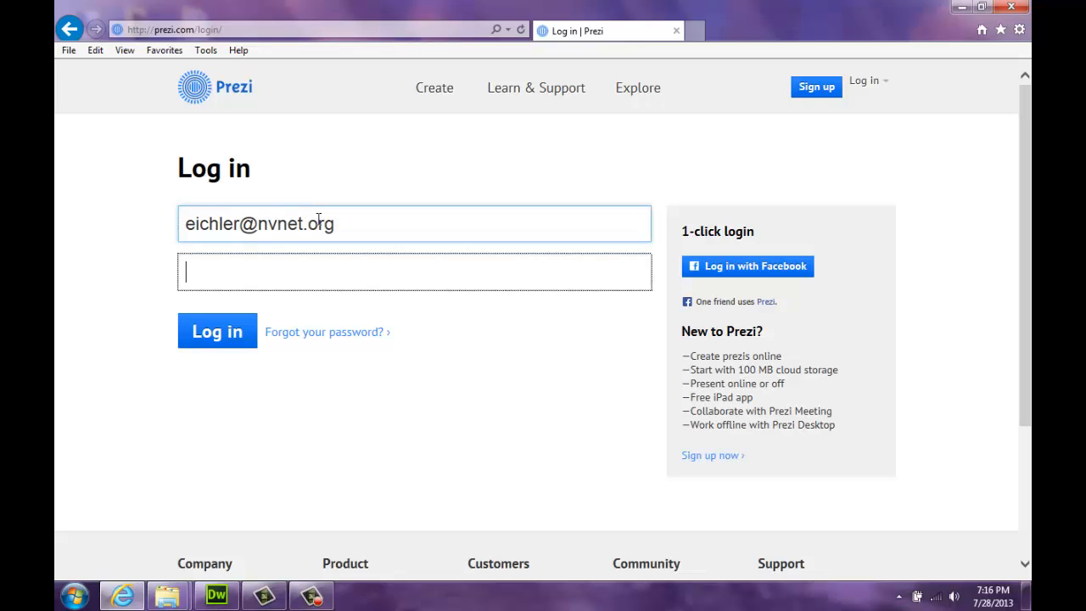
{"action": "type", "text": "••••••••"}
{"action": "key", "text": "Return"}
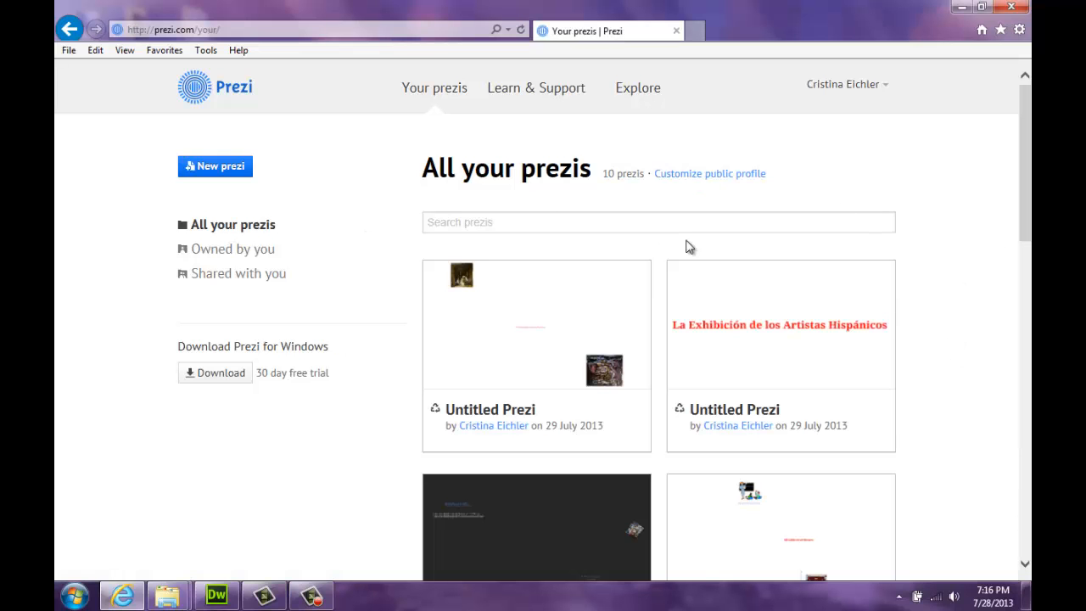
{"action": "scroll", "coordinate": [778, 257], "scroll_direction": "down", "scroll_amount": 3}
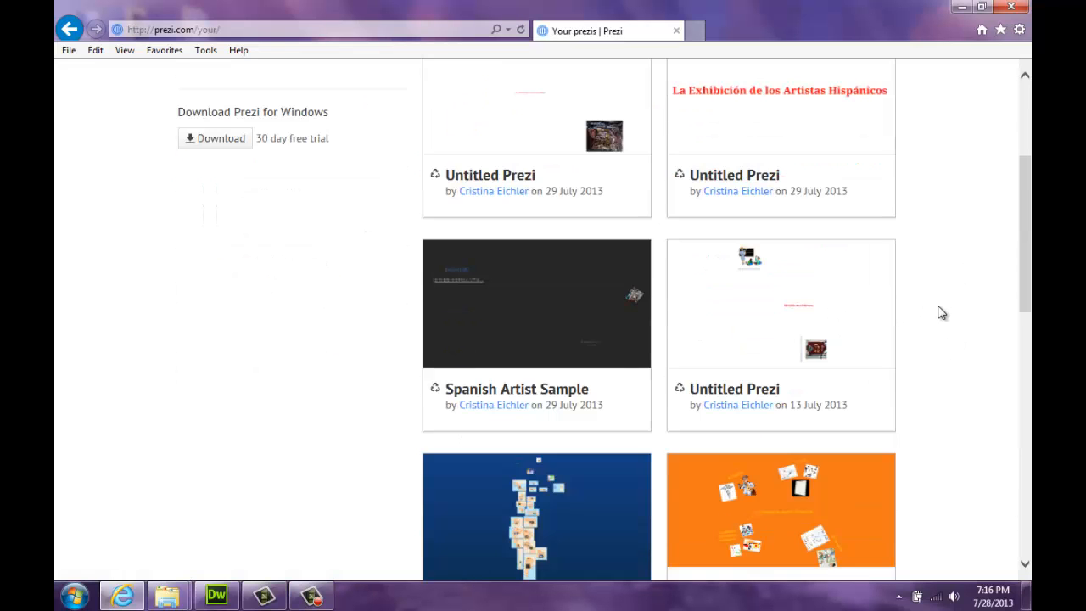
{"action": "scroll", "coordinate": [941, 313], "scroll_direction": "up", "scroll_amount": 3}
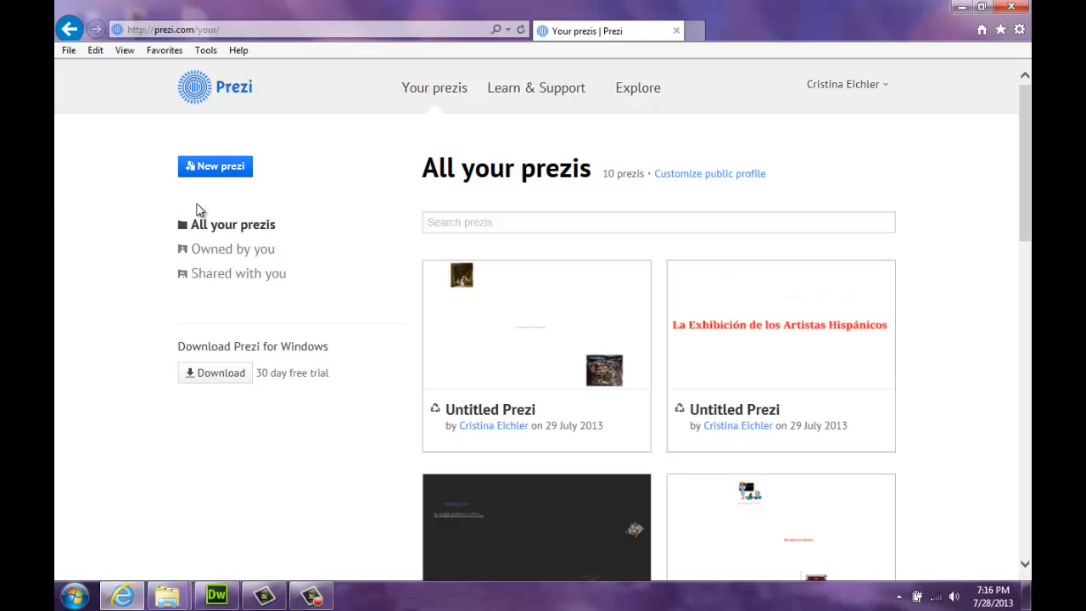
Create a new prezi and choose the Blank template at the bottom of the list
{"action": "left_click", "coordinate": [212, 173]}
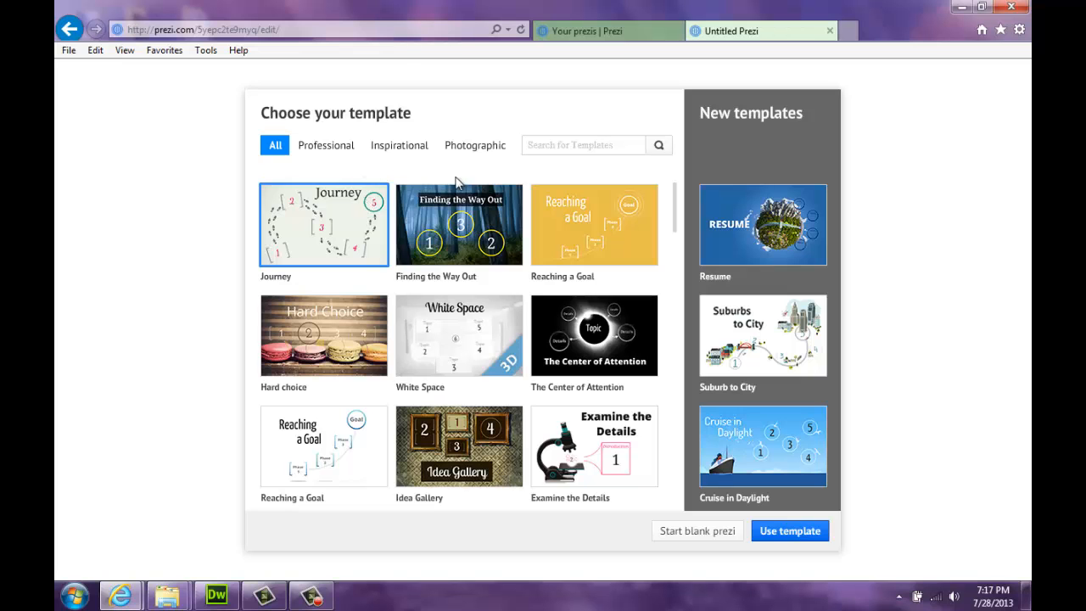
{"action": "left_click_drag", "start_coordinate": [677, 197], "coordinate": [672, 335]}
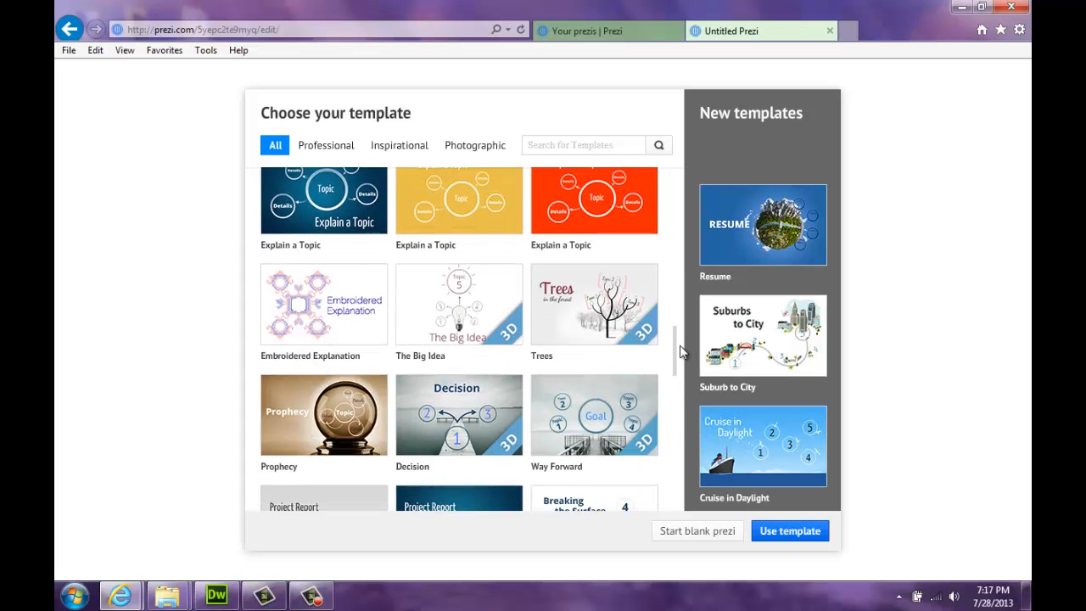
{"action": "left_click_drag", "start_coordinate": [679, 347], "coordinate": [679, 400]}
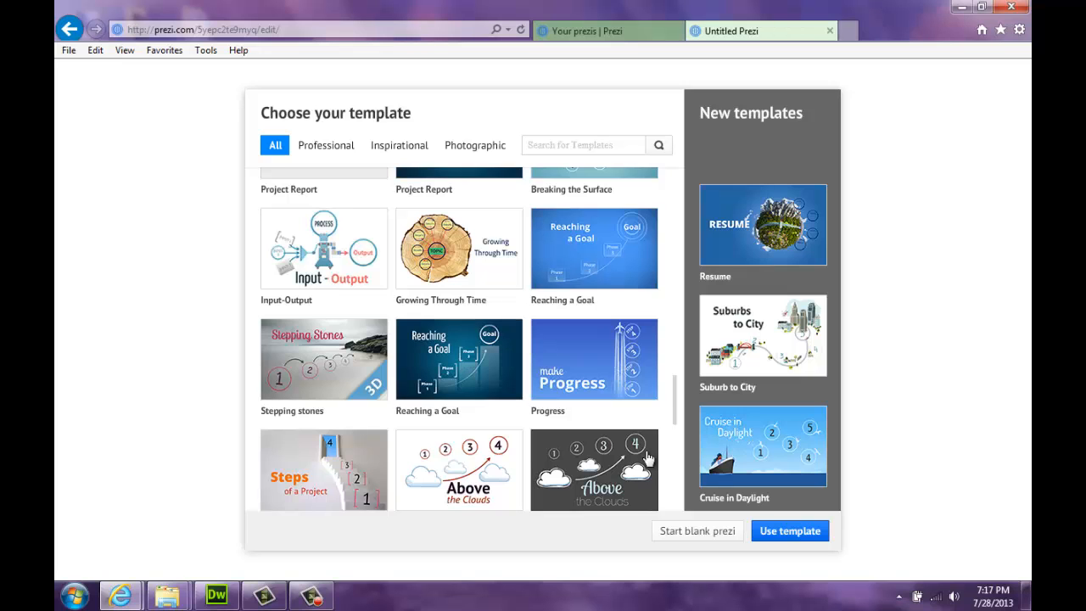
{"action": "scroll", "coordinate": [669, 388], "scroll_direction": "down", "scroll_amount": 10}
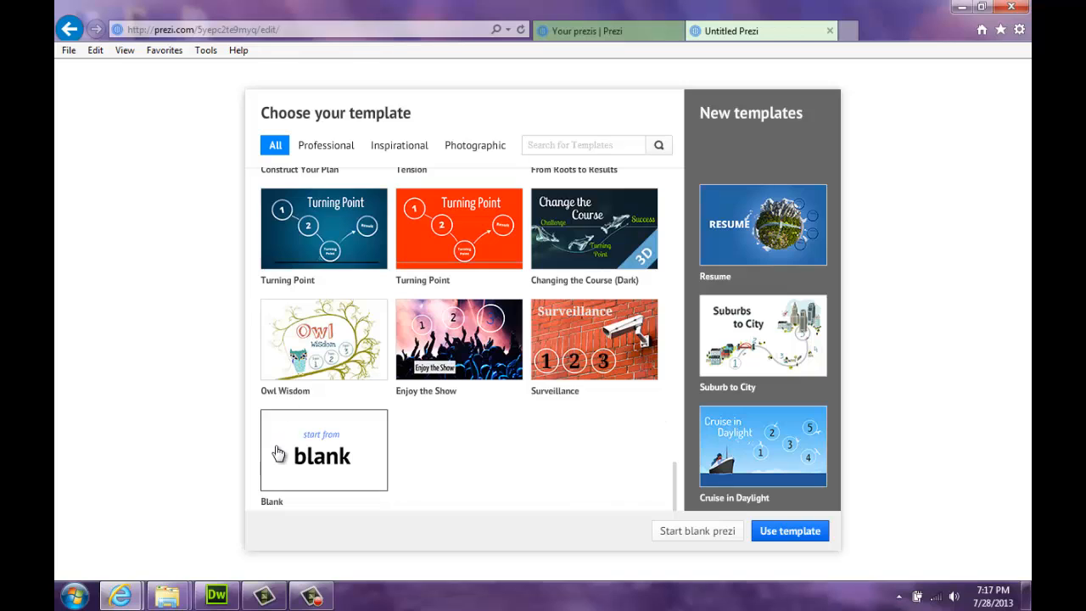
{"action": "left_click", "coordinate": [280, 454]}
Start the blank prezi, try the zoom and home view controls, and select the circle title frame
{"action": "left_click", "coordinate": [679, 535]}
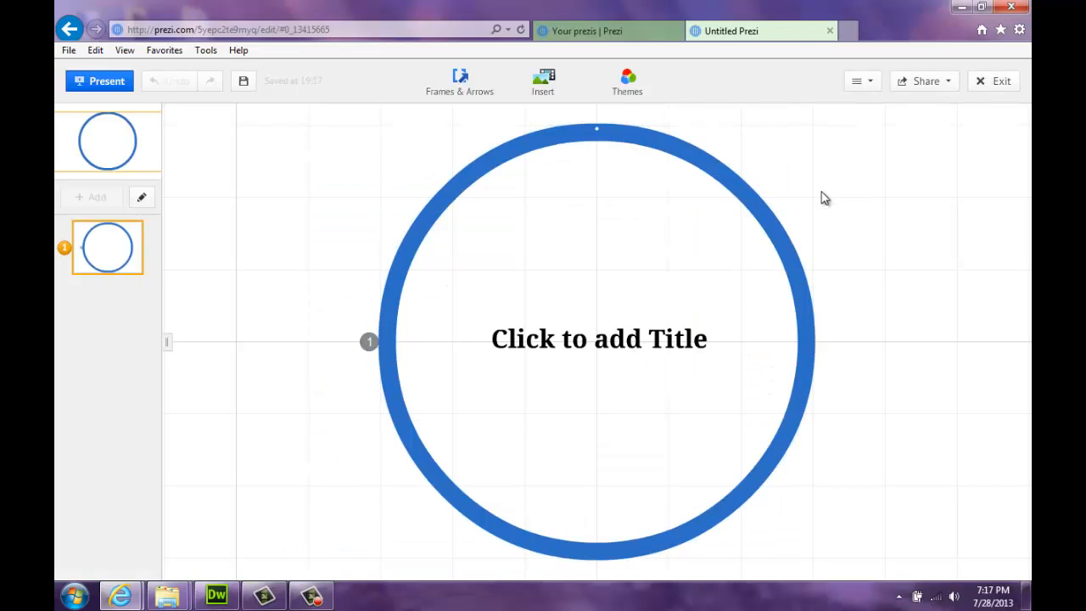
{"action": "mouse_move", "coordinate": [987, 368]}
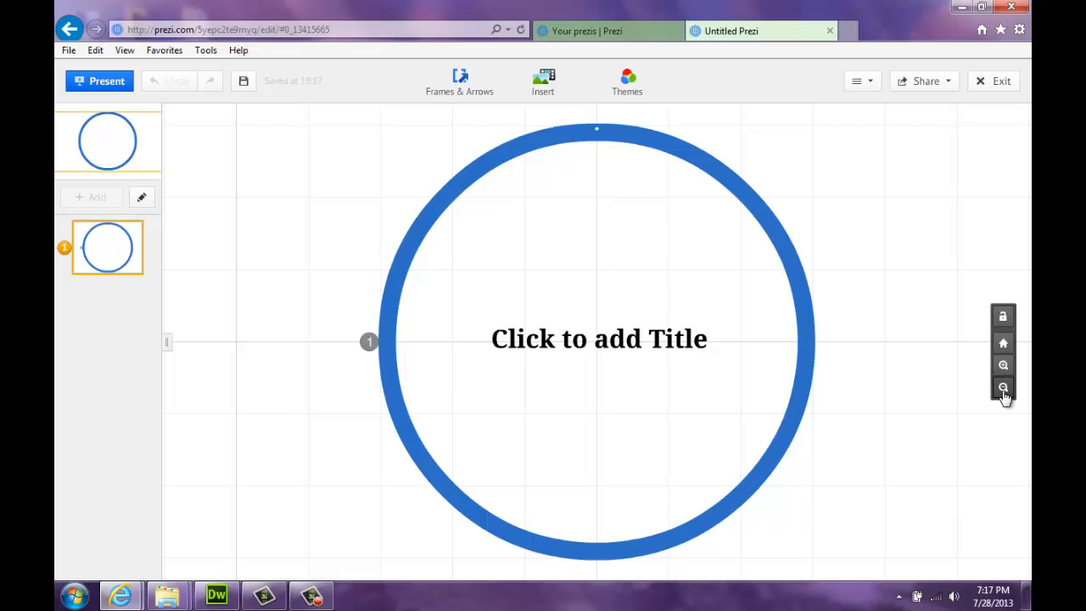
{"action": "left_click", "coordinate": [1004, 388]}
{"action": "left_click", "coordinate": [1006, 391]}
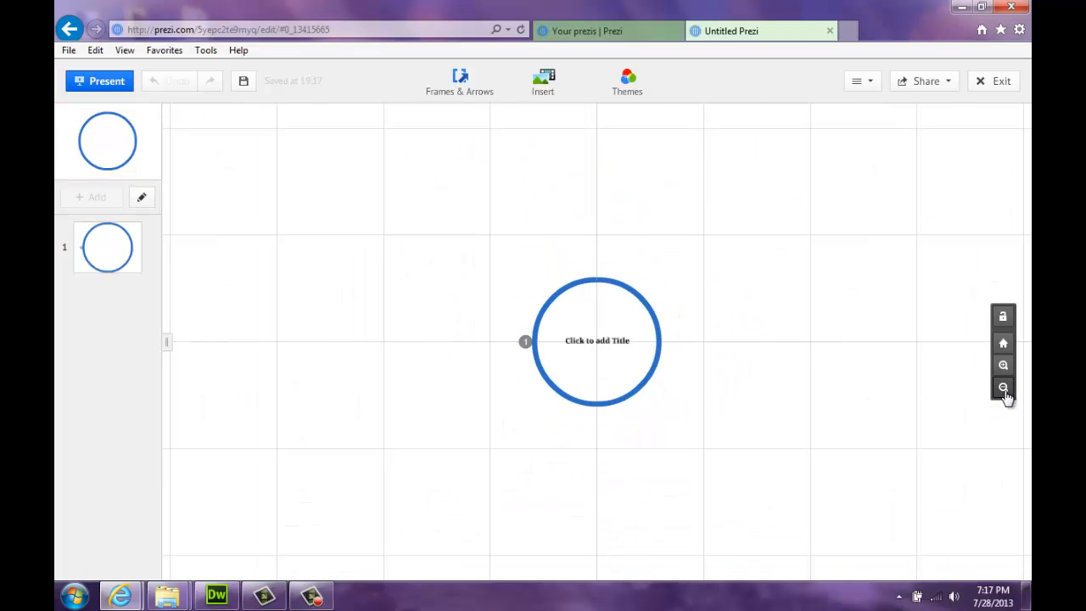
{"action": "left_click", "coordinate": [1006, 391]}
{"action": "left_click_drag", "start_coordinate": [411, 207], "coordinate": [406, 249]}
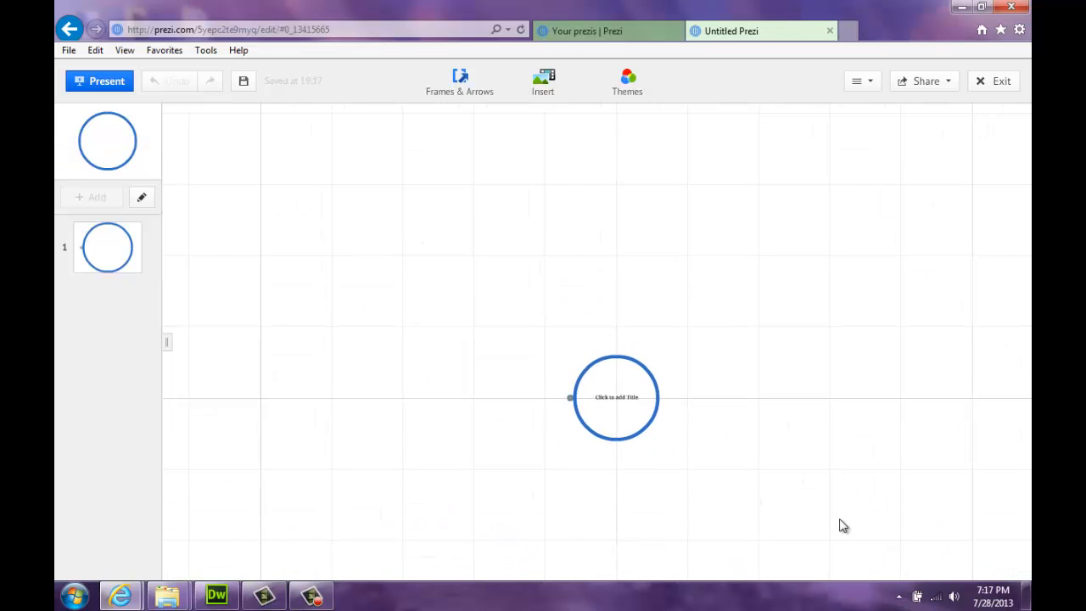
{"action": "left_click", "coordinate": [1004, 368]}
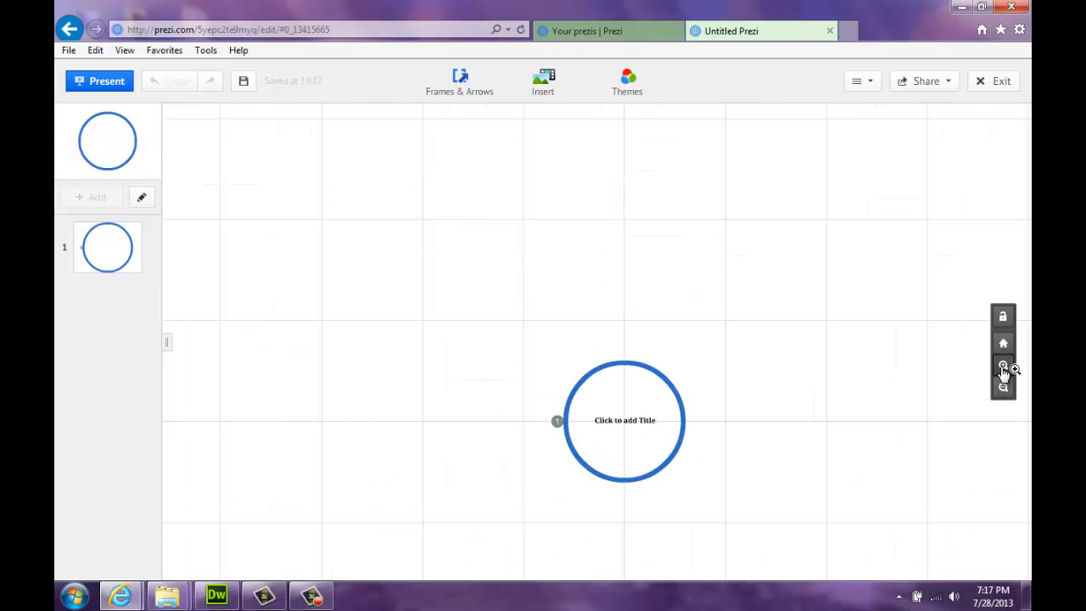
{"action": "left_click", "coordinate": [1005, 368]}
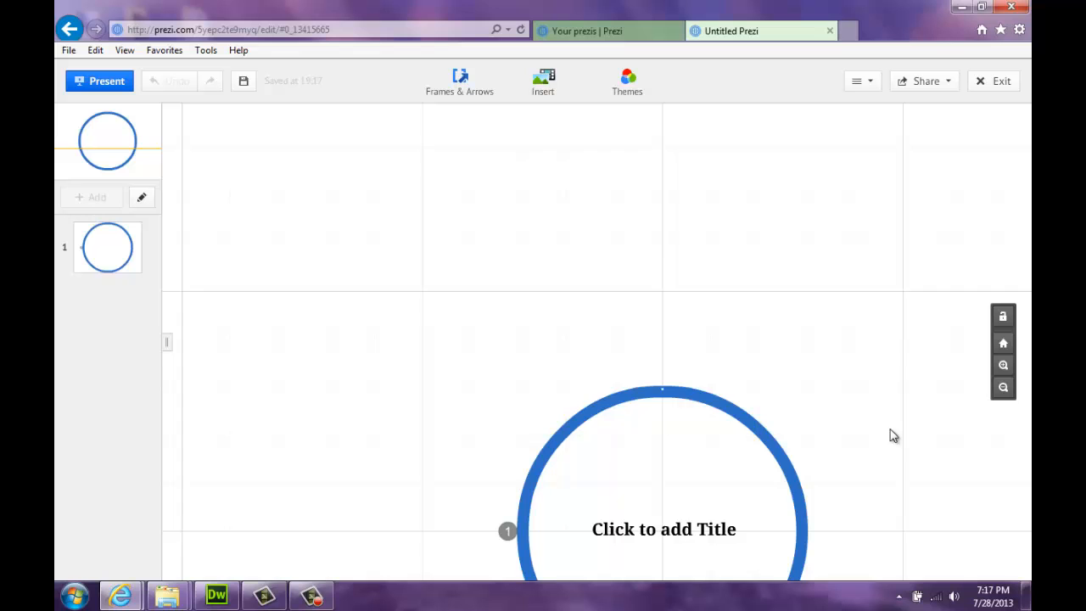
{"action": "left_click", "coordinate": [1004, 343]}
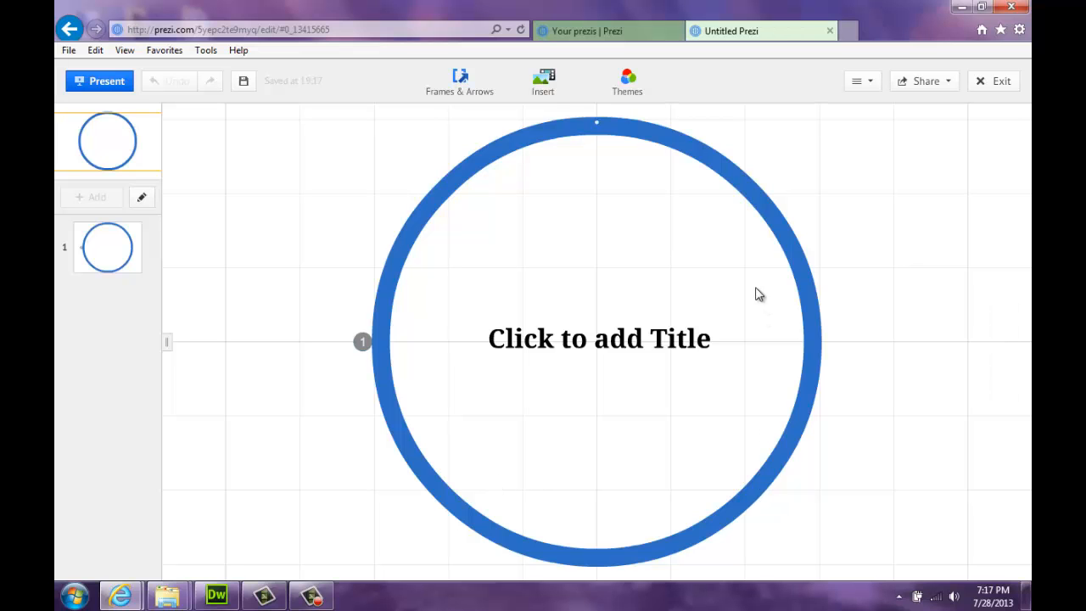
{"action": "left_click", "coordinate": [1004, 389]}
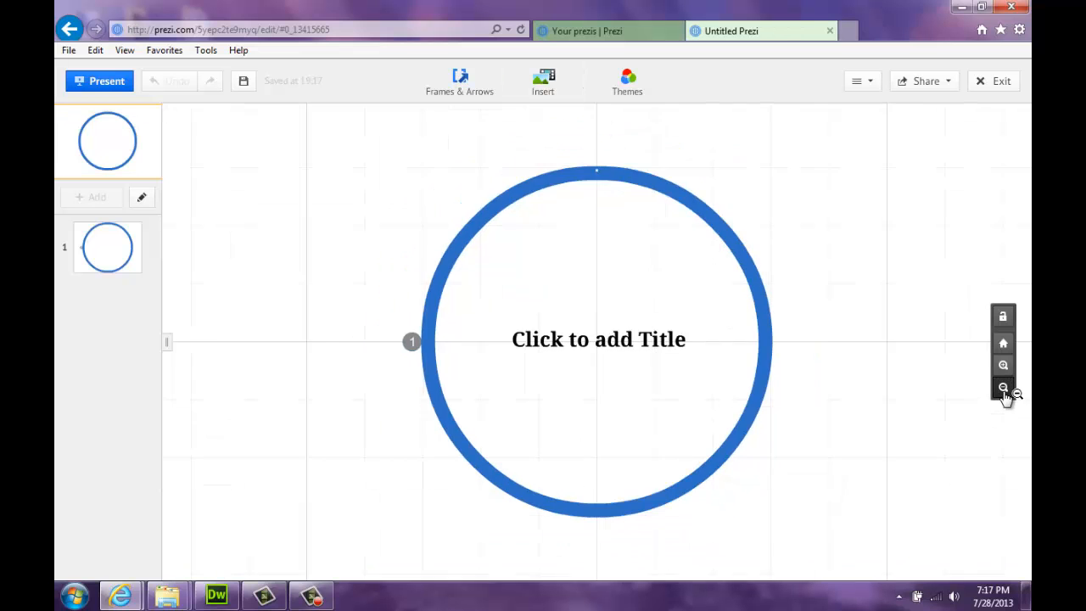
{"action": "left_click", "coordinate": [591, 195]}
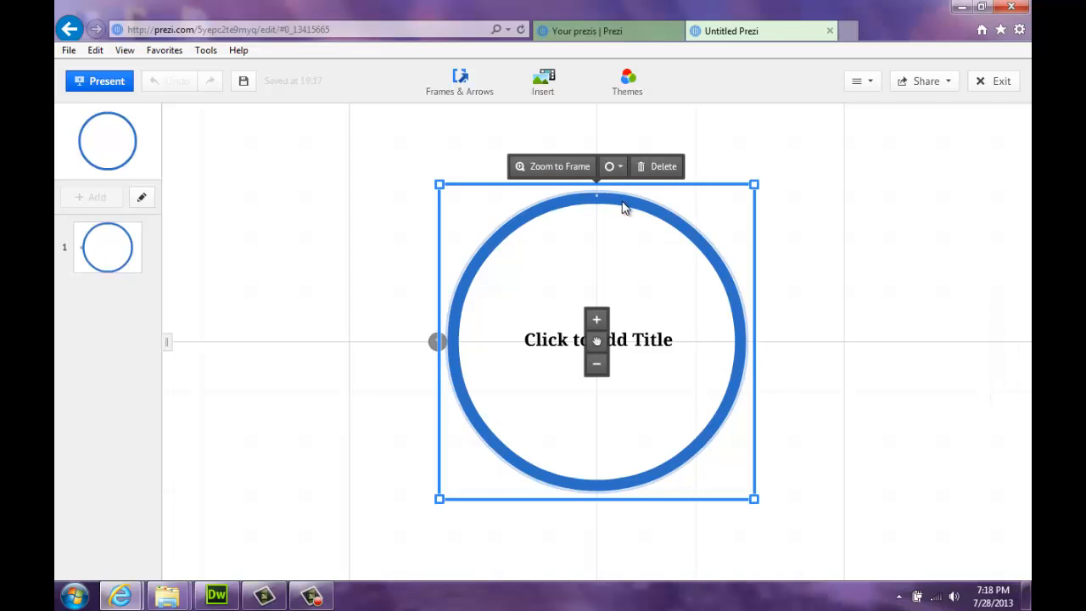
Delete the circle frame and paste 'La Exhibición de los Artistas Hispánicos' into a new text box
{"action": "left_click", "coordinate": [663, 167]}
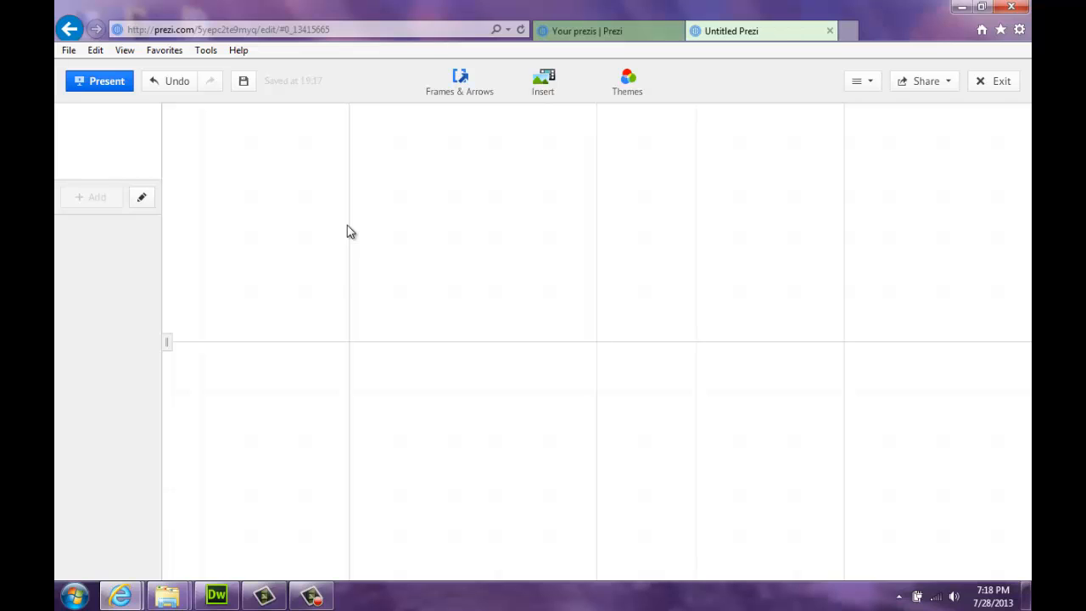
{"action": "double_click", "coordinate": [389, 321]}
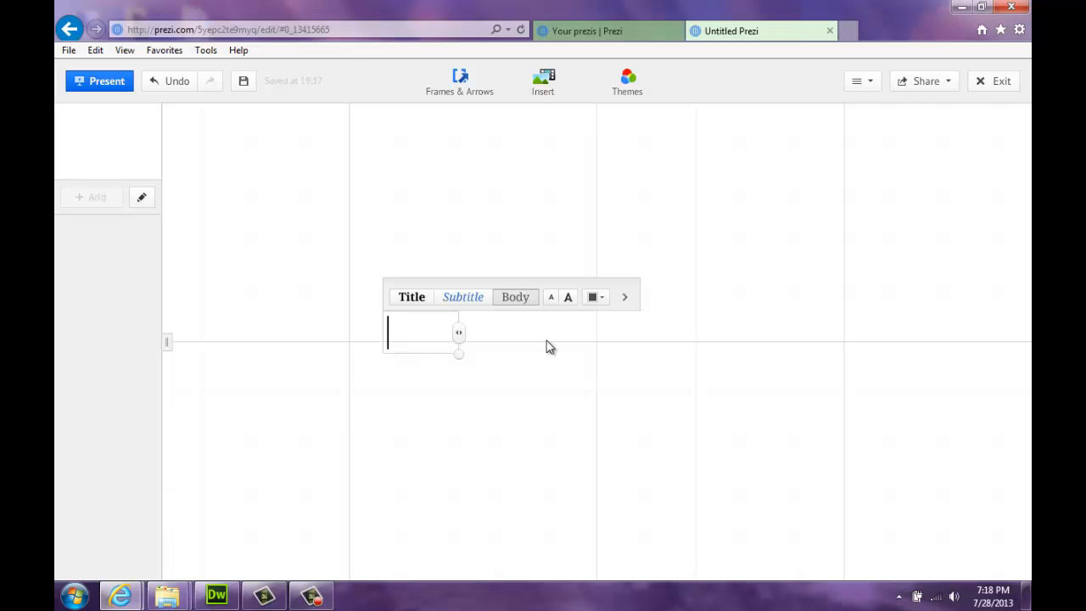
{"action": "type", "text": "La Exhibición de los Artistas Hispánicos"}
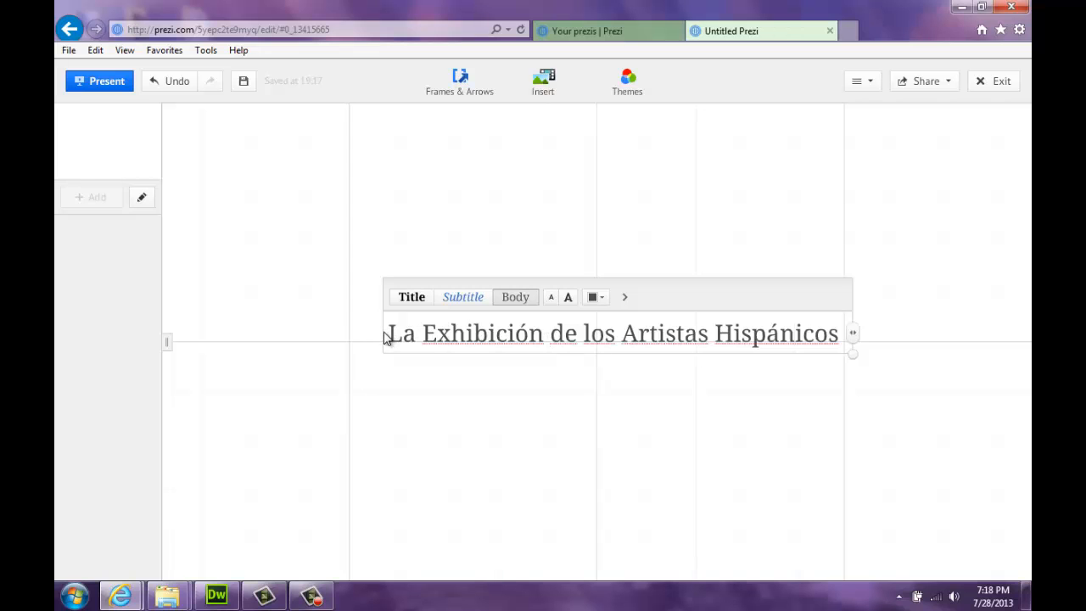
{"action": "left_click_drag", "start_coordinate": [388, 334], "coordinate": [848, 344]}
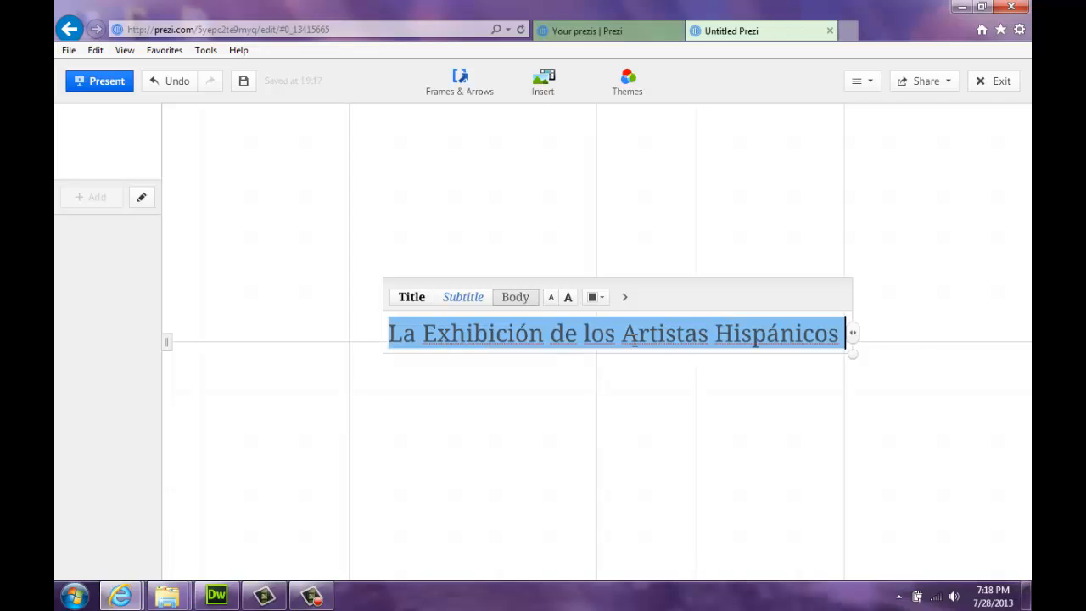
Give the heading the Title style and colour it red
{"action": "left_click", "coordinate": [412, 299]}
{"action": "left_click", "coordinate": [461, 298]}
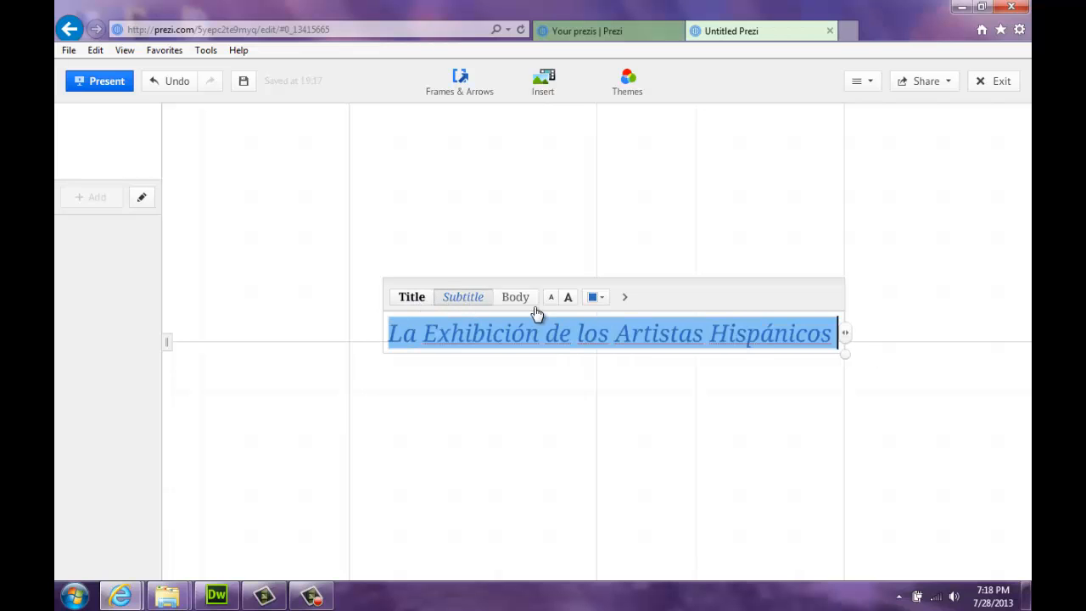
{"action": "left_click", "coordinate": [525, 302]}
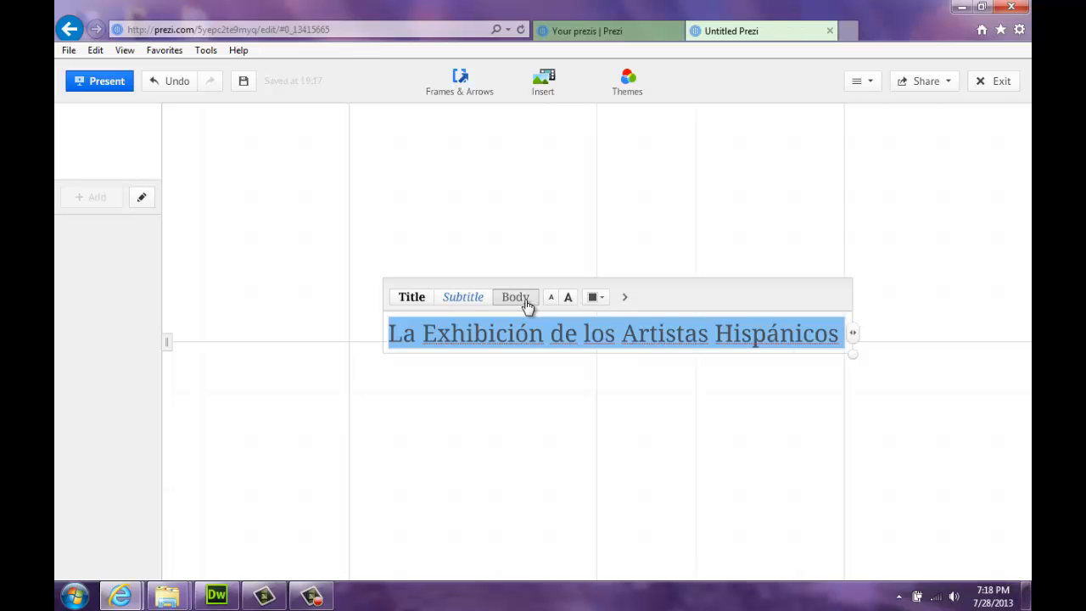
{"action": "left_click", "coordinate": [409, 301]}
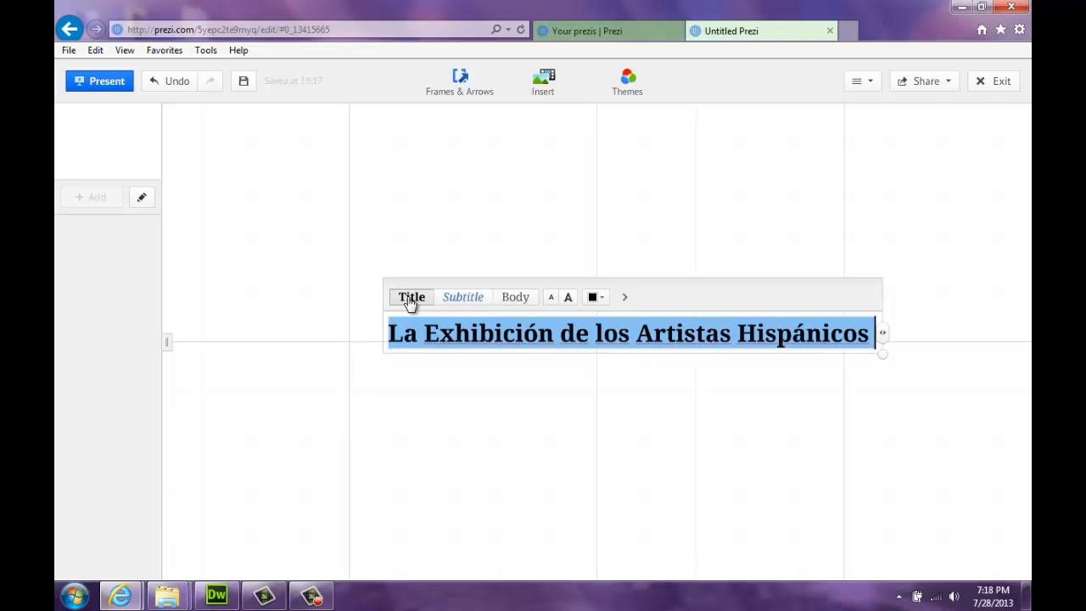
{"action": "left_click", "coordinate": [596, 297]}
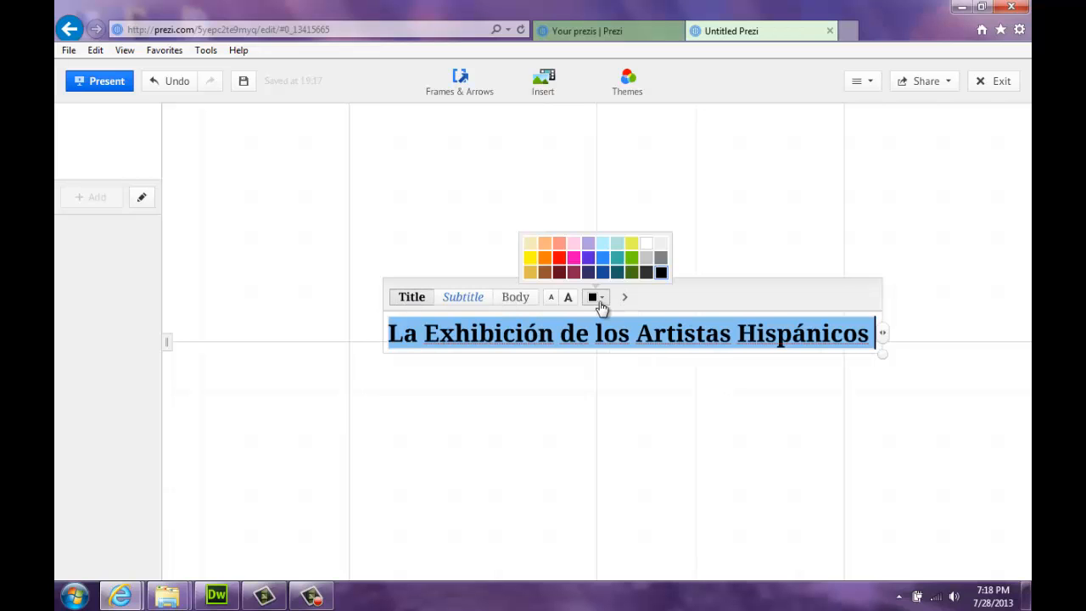
{"action": "left_click", "coordinate": [559, 258]}
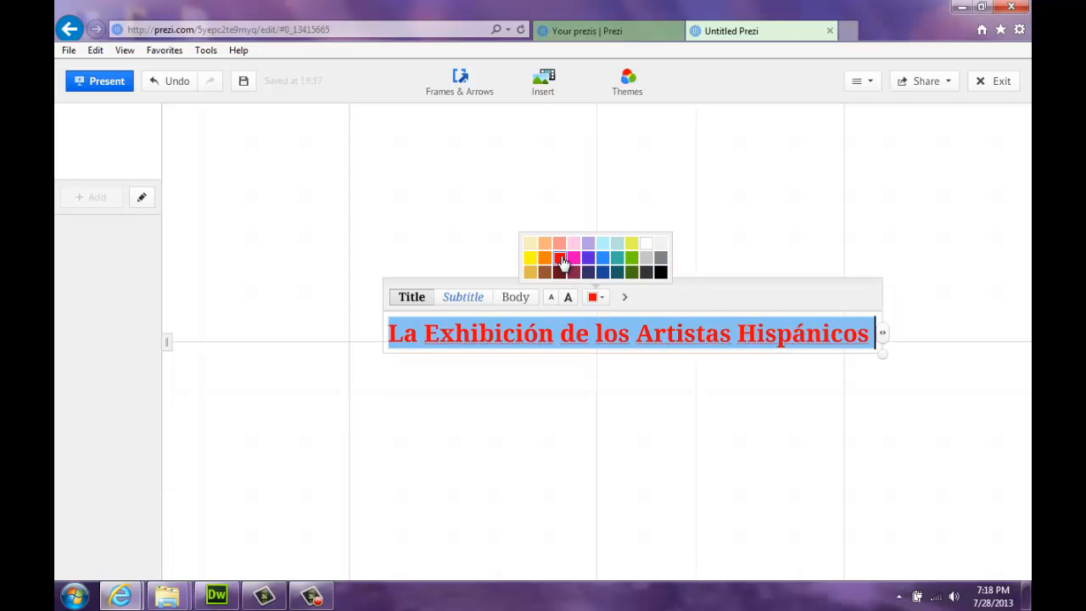
Resize the red title to fit and move it toward the top of the canvas
{"action": "left_click", "coordinate": [560, 383]}
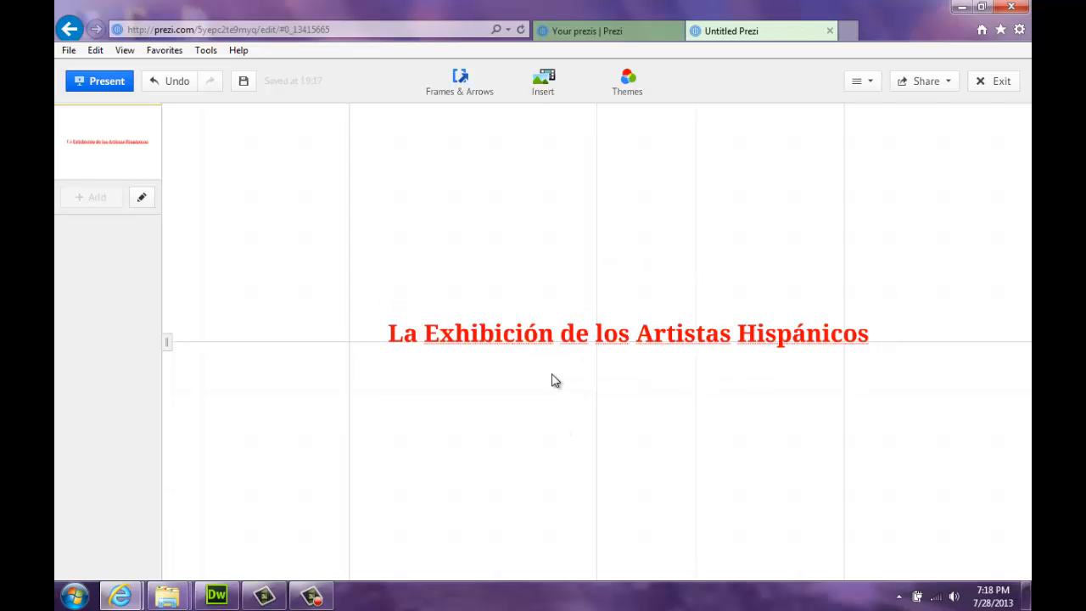
{"action": "left_click", "coordinate": [587, 341]}
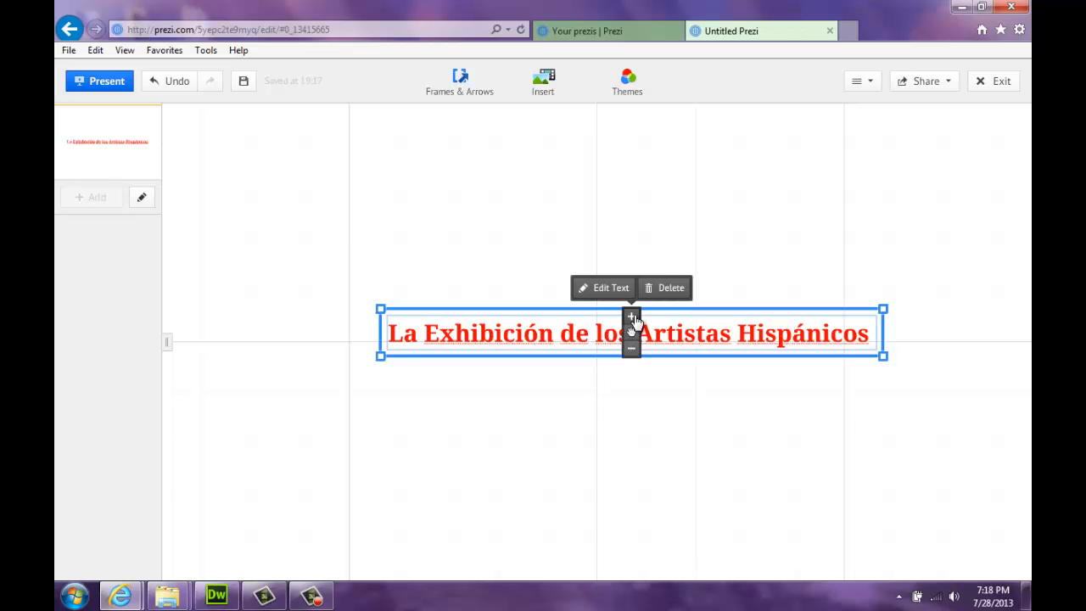
{"action": "left_click", "coordinate": [633, 319]}
{"action": "left_click", "coordinate": [632, 353]}
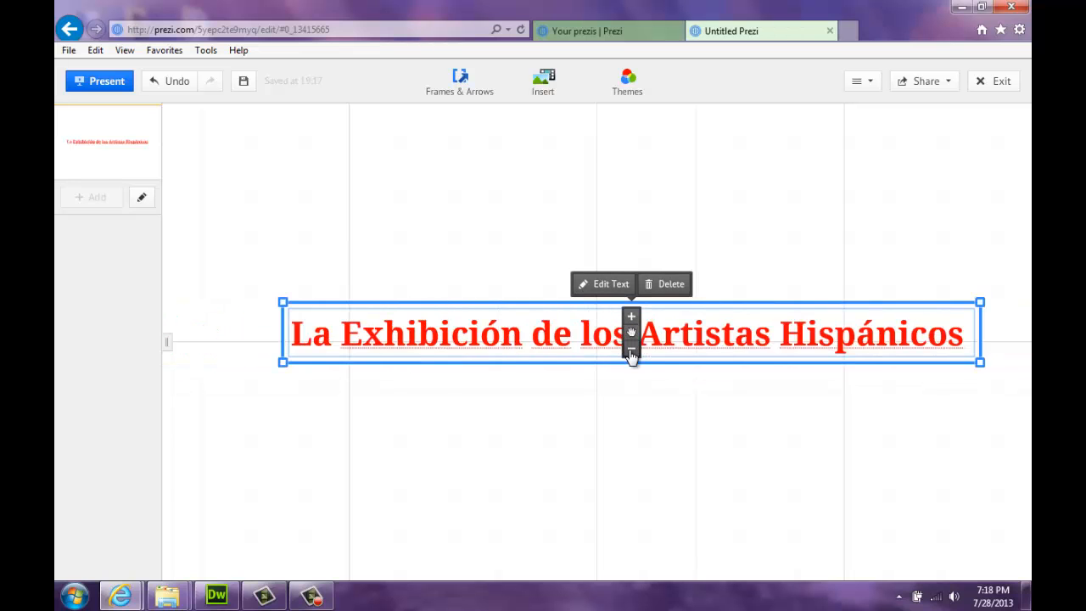
{"action": "left_click", "coordinate": [631, 356]}
{"action": "left_click_drag", "start_coordinate": [632, 338], "coordinate": [573, 337]}
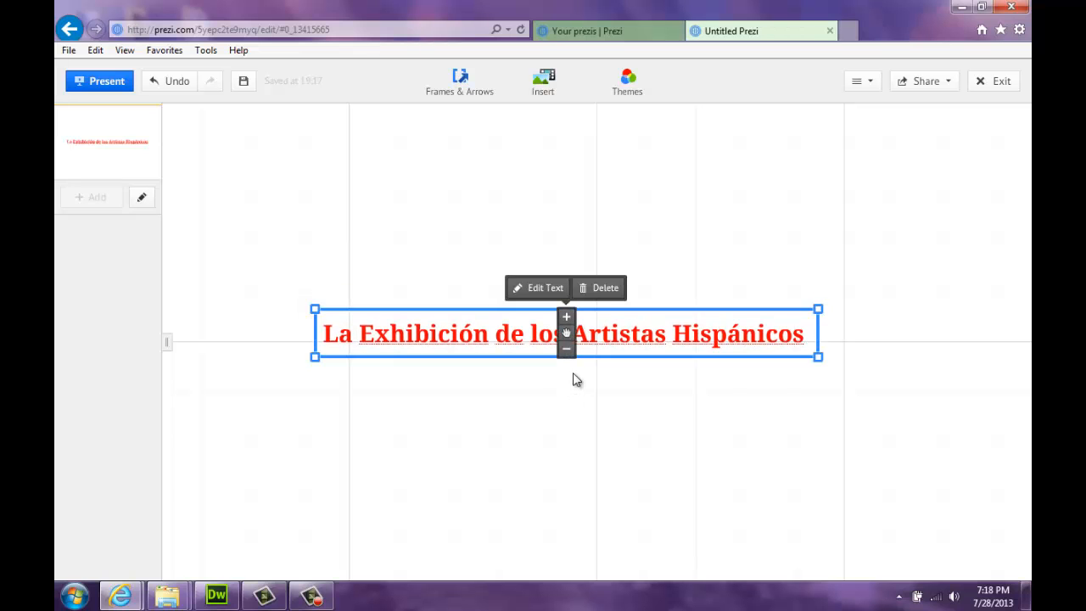
Enlarge the title, then zoom out so it sits at lower right of blank canvas
{"action": "left_click", "coordinate": [1008, 391]}
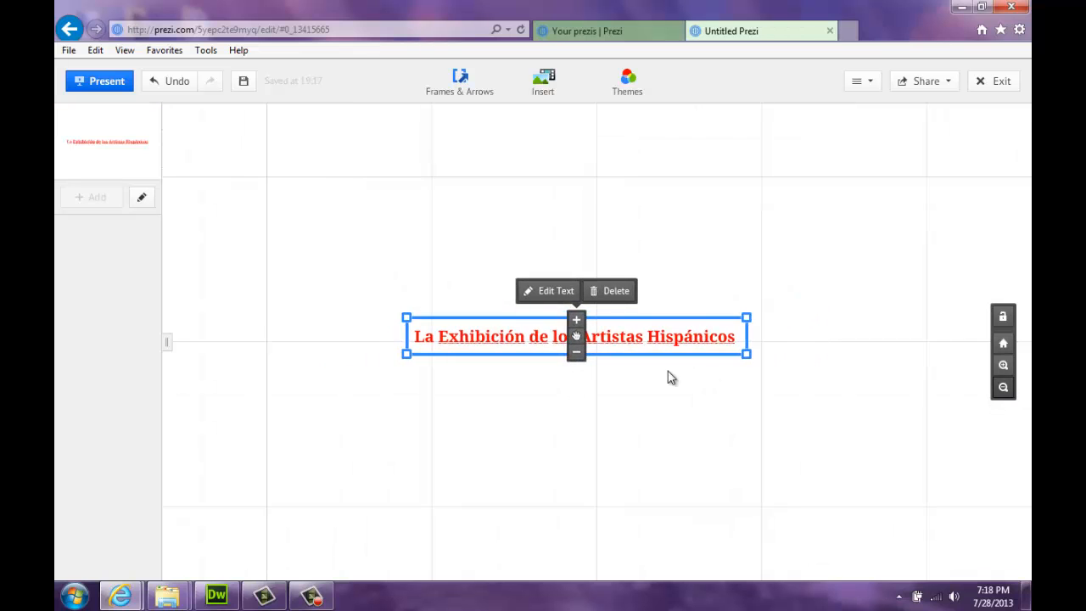
{"action": "left_click", "coordinate": [576, 321]}
{"action": "left_click", "coordinate": [546, 430]}
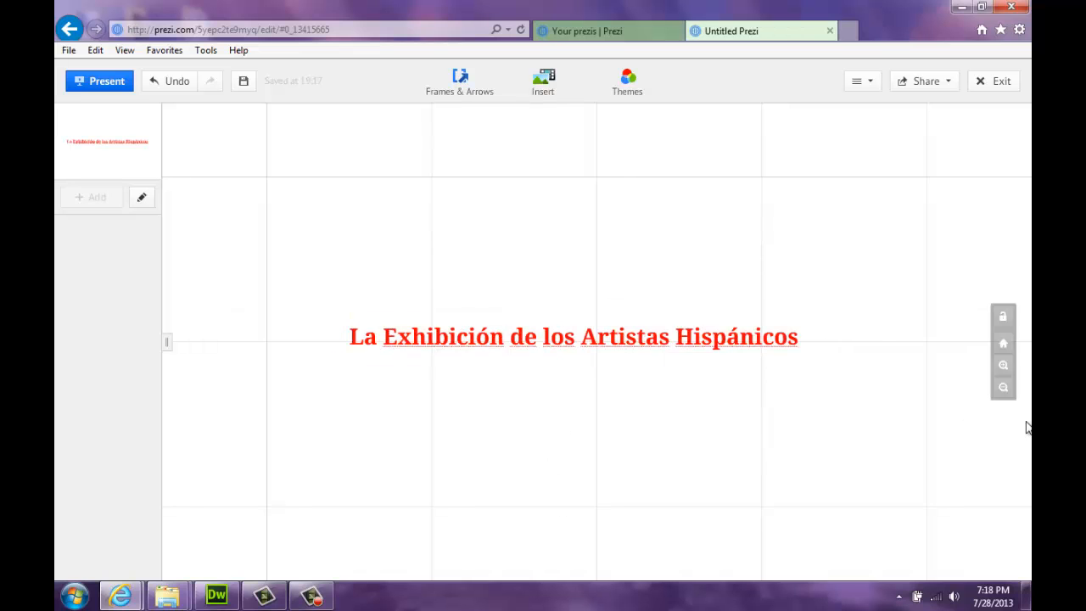
{"action": "left_click", "coordinate": [1004, 388]}
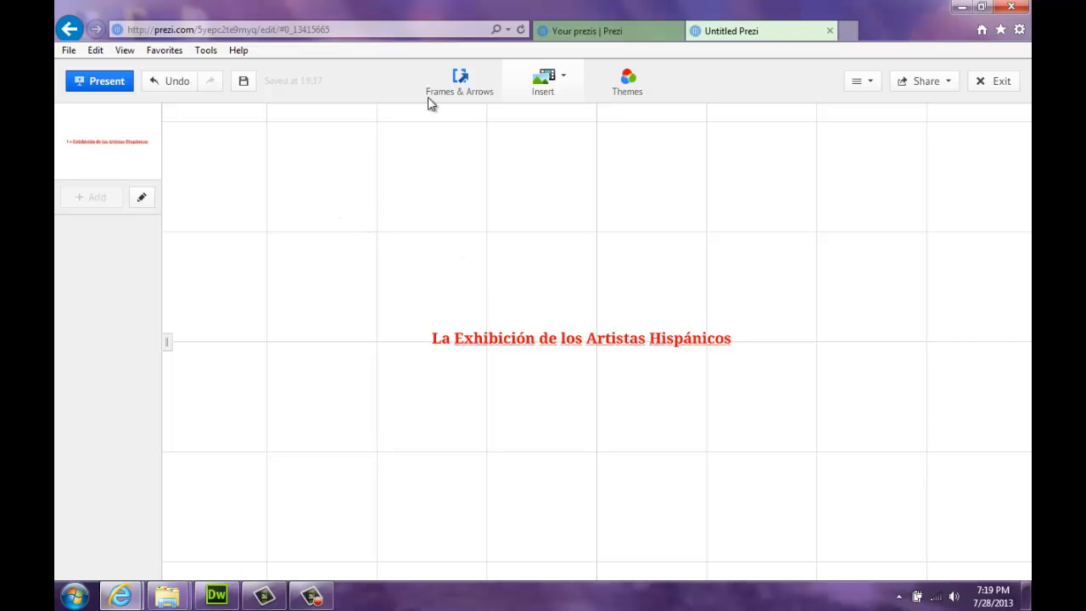
{"action": "left_click_drag", "start_coordinate": [416, 215], "coordinate": [563, 316]}
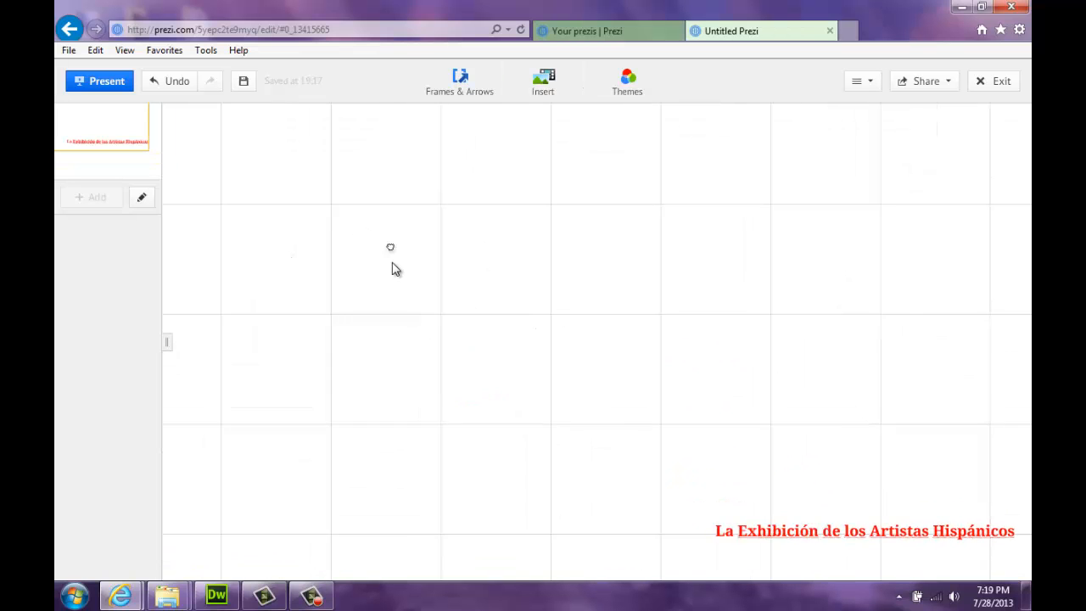
Insert the image Las Meninas.png from the Desktop onto the canvas
{"action": "left_click", "coordinate": [544, 85]}
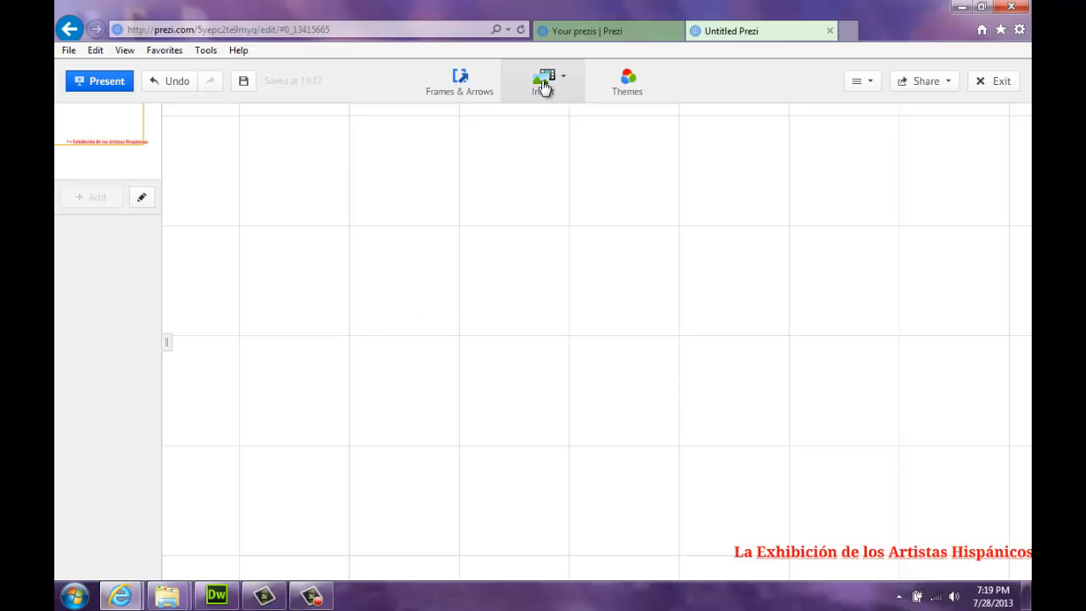
{"action": "left_click", "coordinate": [565, 114]}
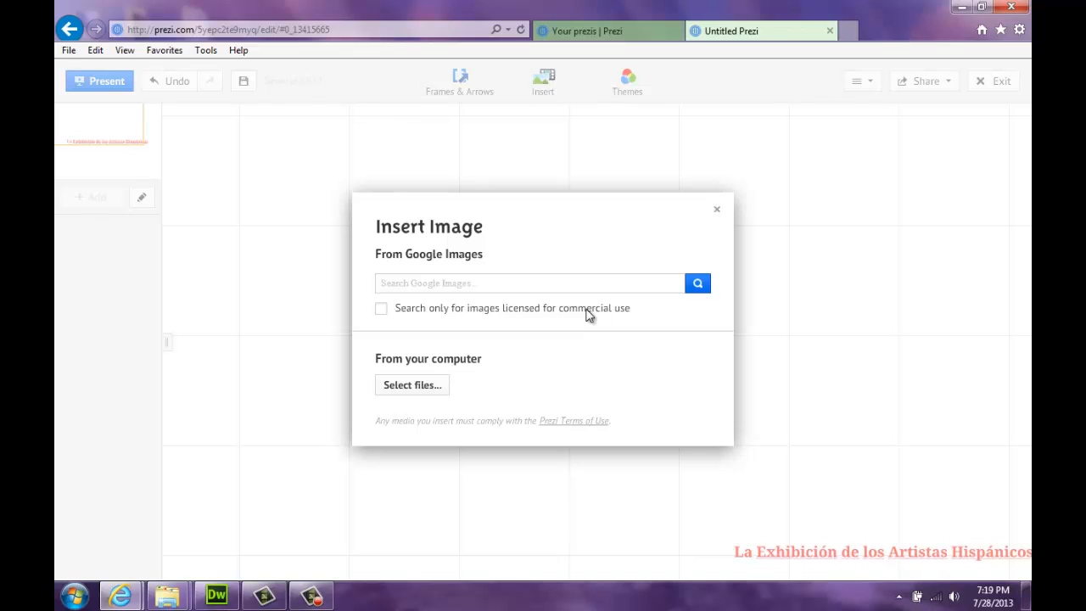
{"action": "left_click", "coordinate": [414, 382]}
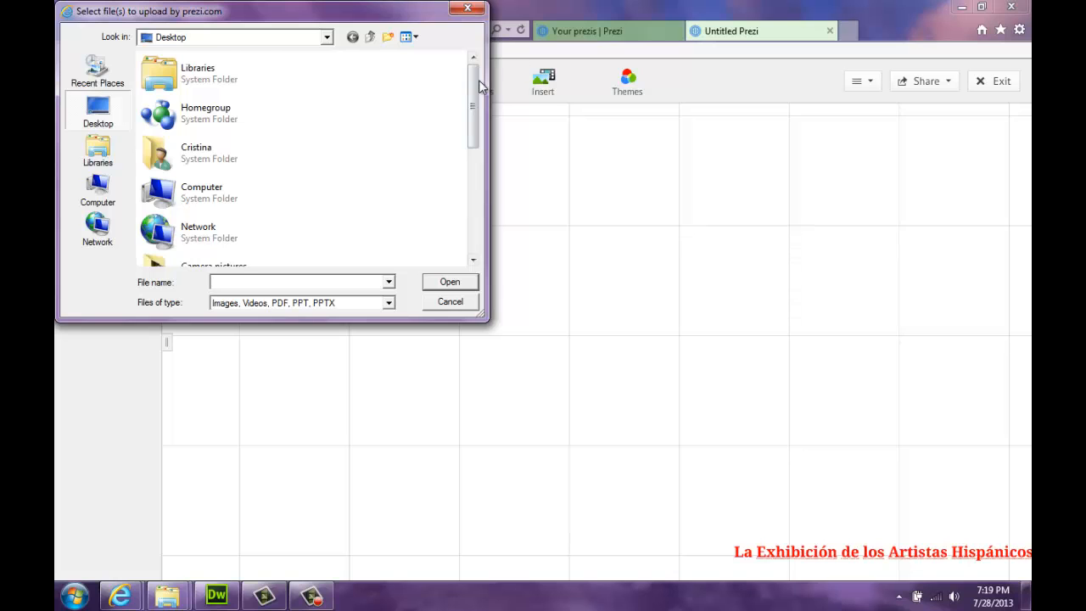
{"action": "left_click_drag", "start_coordinate": [479, 80], "coordinate": [478, 250]}
{"action": "left_click", "coordinate": [226, 242]}
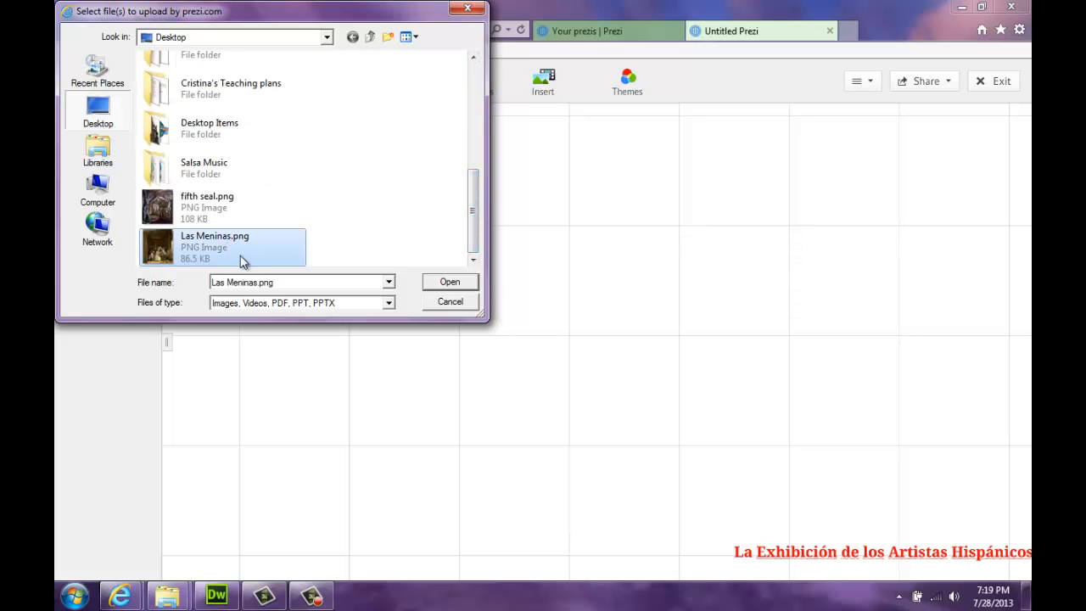
{"action": "left_click", "coordinate": [471, 285]}
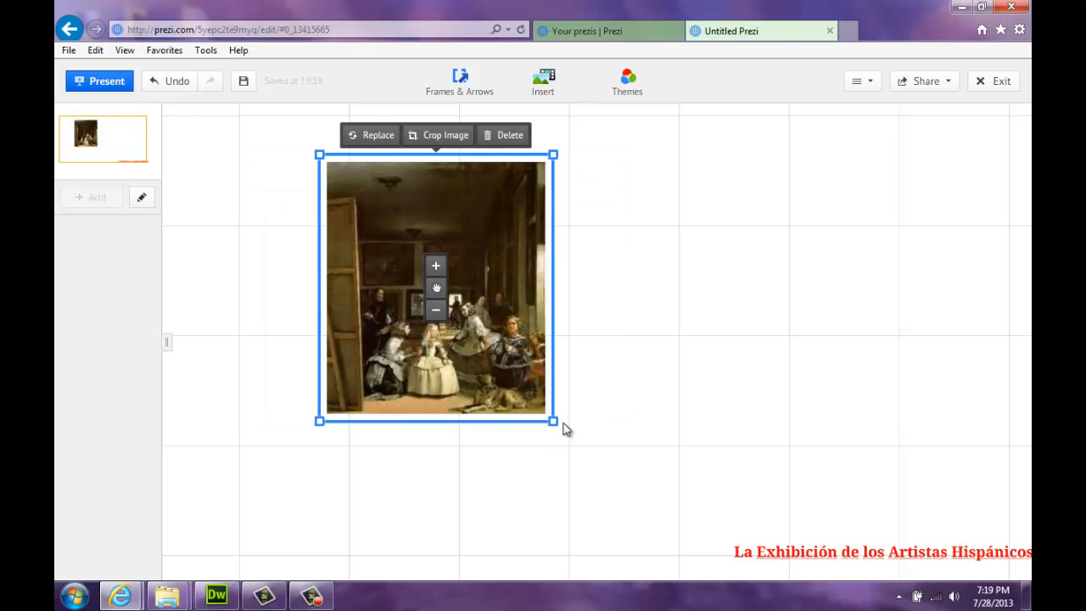
Resize Las Meninas, move it toward the top-left and adjust its tilt
{"action": "mouse_move", "coordinate": [553, 422]}
{"action": "left_mouse_down"}
{"action": "mouse_move", "coordinate": [565, 432]}
{"action": "mouse_move", "coordinate": [544, 410]}
{"action": "left_mouse_up"}
{"action": "left_click_drag", "start_coordinate": [437, 288], "coordinate": [323, 231]}
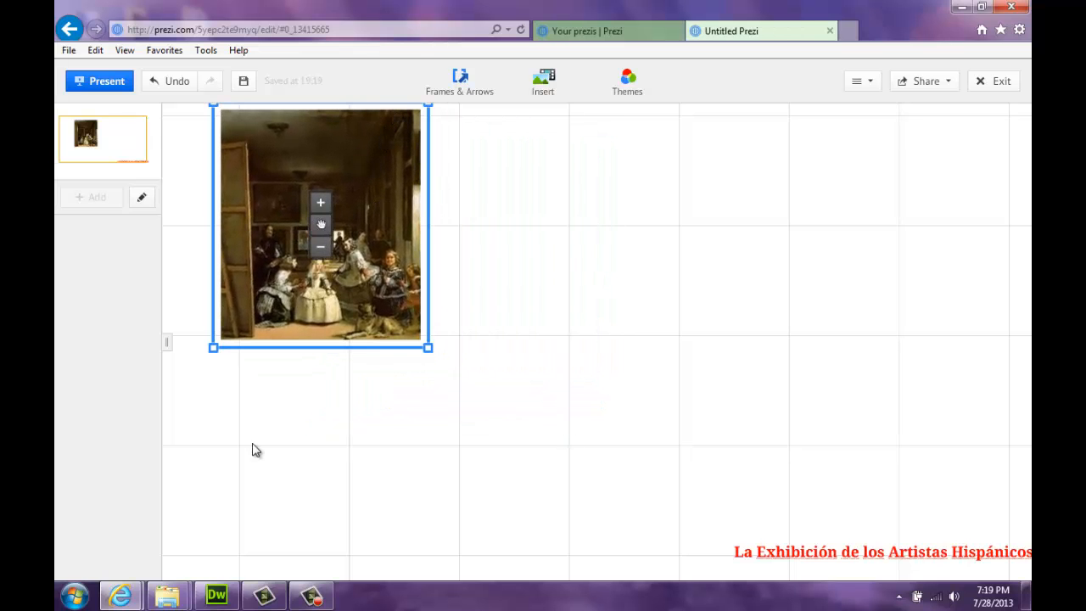
{"action": "left_click_drag", "start_coordinate": [252, 443], "coordinate": [405, 484]}
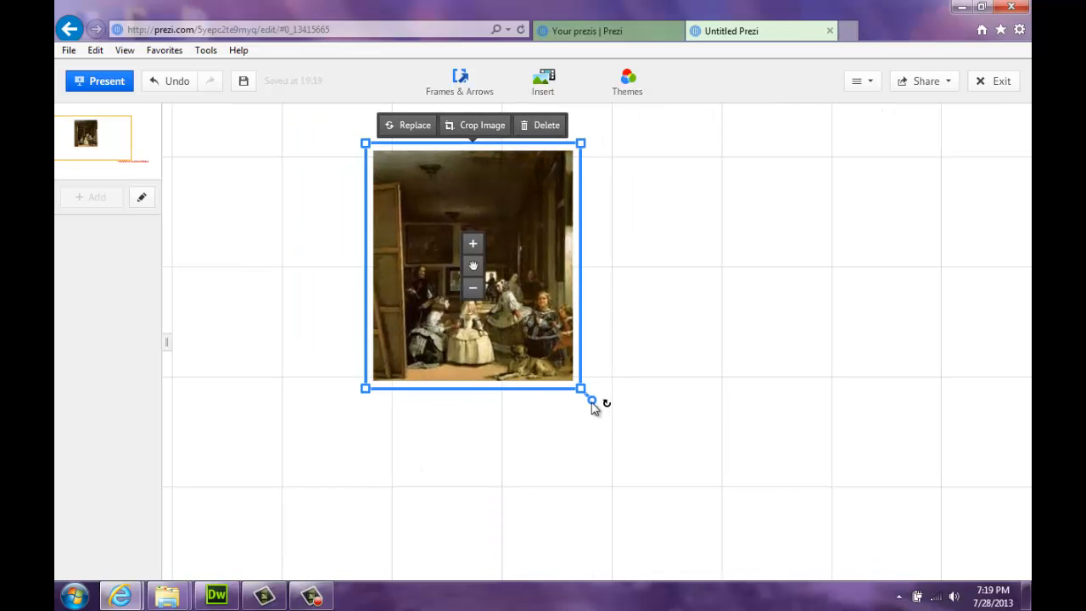
{"action": "mouse_move", "coordinate": [593, 404]}
{"action": "left_mouse_down"}
{"action": "mouse_move", "coordinate": [560, 417]}
{"action": "mouse_move", "coordinate": [572, 419]}
{"action": "mouse_move", "coordinate": [611, 382]}
{"action": "mouse_move", "coordinate": [437, 429]}
{"action": "mouse_move", "coordinate": [569, 401]}
{"action": "mouse_move", "coordinate": [493, 405]}
{"action": "mouse_move", "coordinate": [572, 394]}
{"action": "mouse_move", "coordinate": [589, 376]}
{"action": "mouse_move", "coordinate": [585, 387]}
{"action": "left_mouse_up"}
Pan the canvas past the red title to an empty area for the next picture
{"action": "left_click_drag", "start_coordinate": [780, 454], "coordinate": [764, 440]}
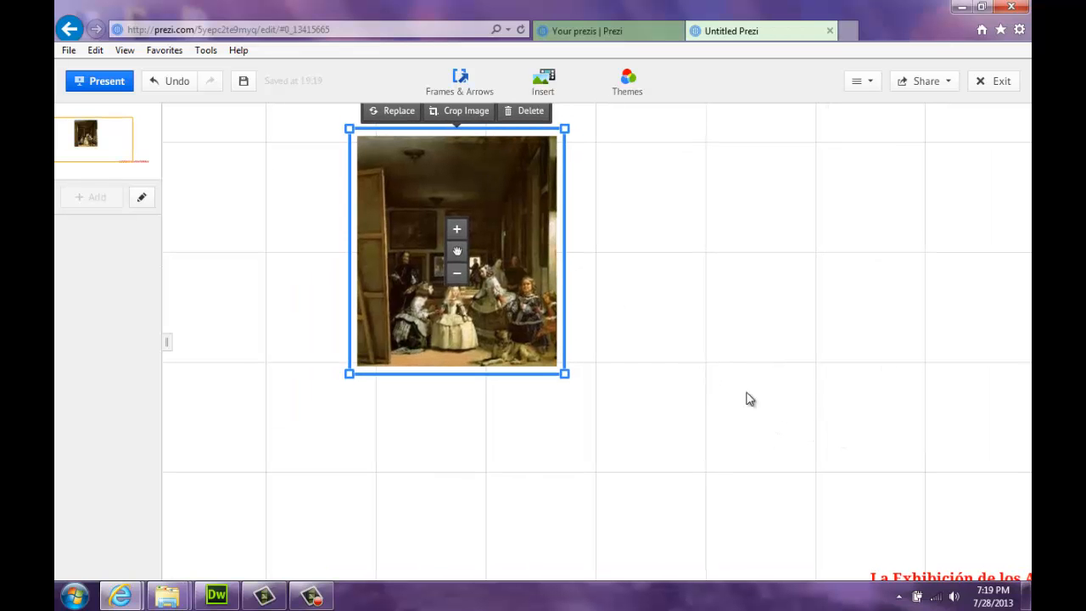
{"action": "left_click_drag", "start_coordinate": [876, 476], "coordinate": [475, 196]}
{"action": "left_click_drag", "start_coordinate": [766, 469], "coordinate": [433, 261]}
{"action": "left_click_drag", "start_coordinate": [477, 233], "coordinate": [498, 222]}
{"action": "left_click_drag", "start_coordinate": [443, 406], "coordinate": [454, 344]}
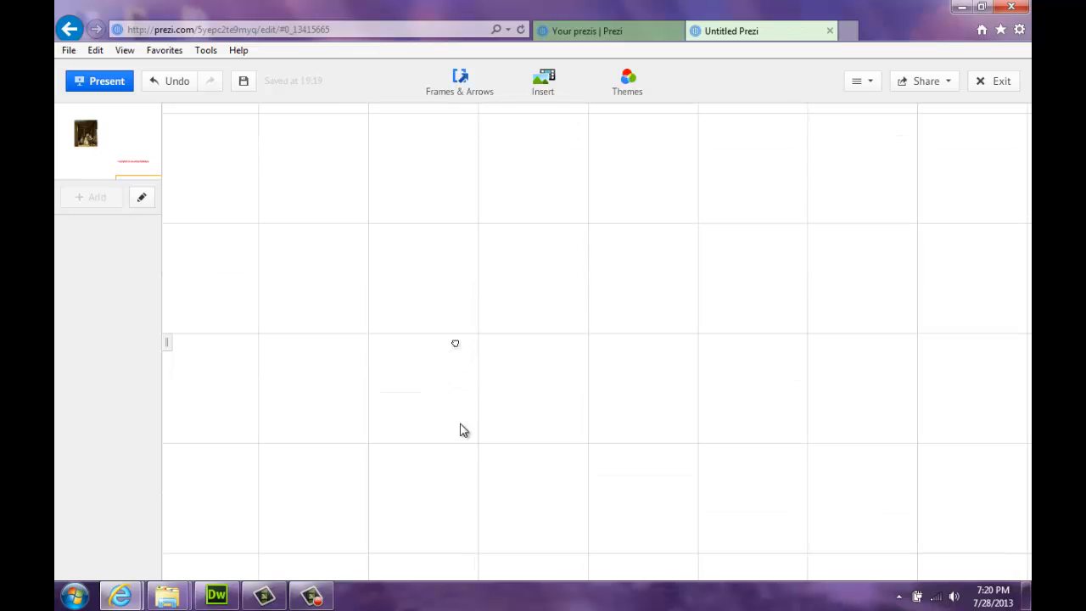
Insert the image fifth seal.png from the computer onto the canvas
{"action": "left_click", "coordinate": [546, 95]}
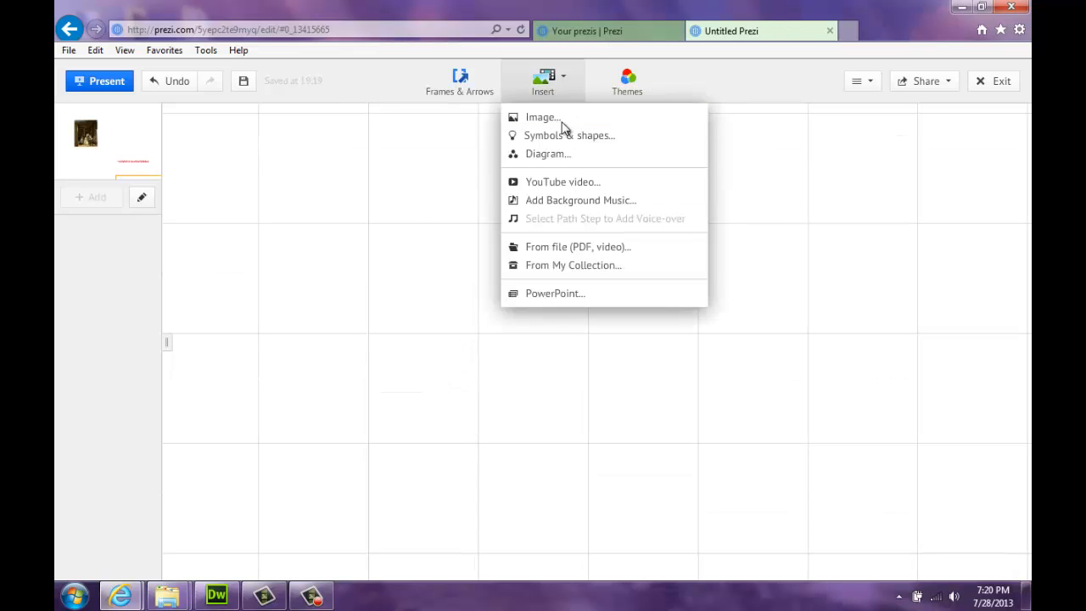
{"action": "left_click", "coordinate": [562, 121]}
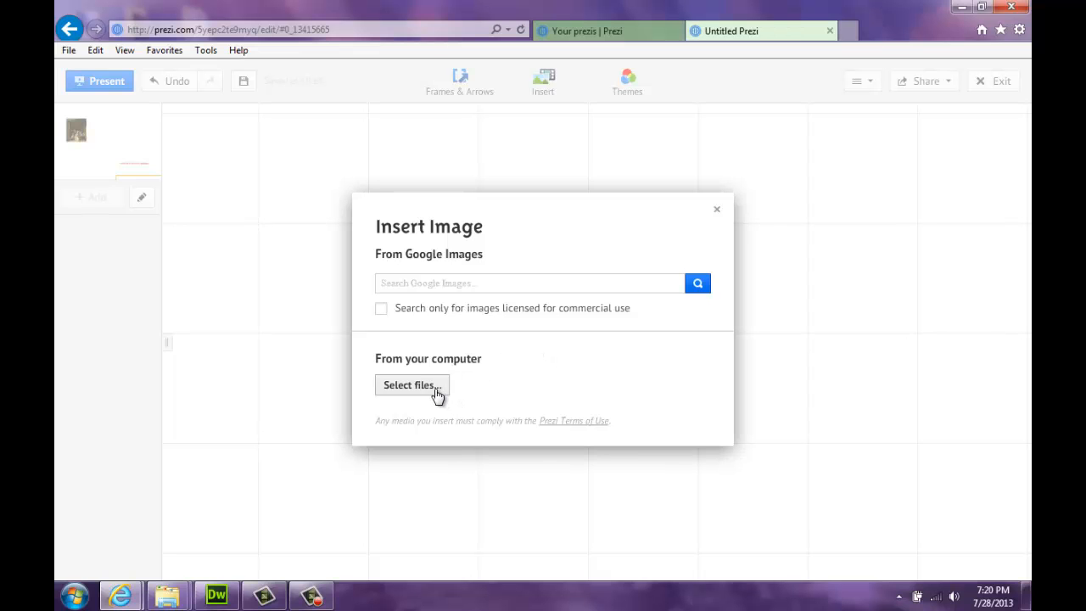
{"action": "left_click", "coordinate": [410, 385]}
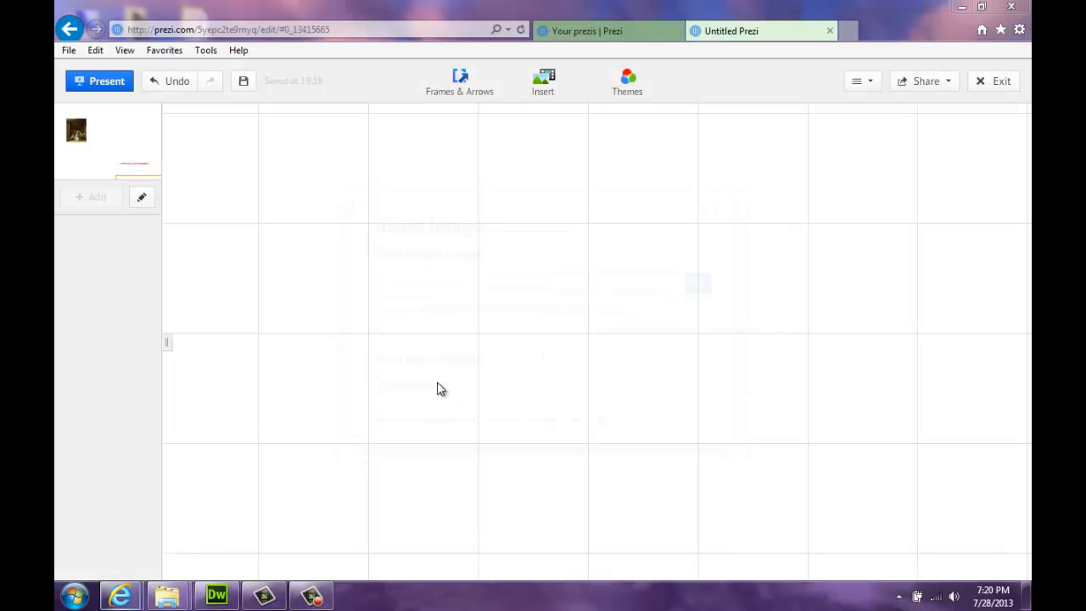
{"action": "left_click_drag", "start_coordinate": [473, 109], "coordinate": [475, 223]}
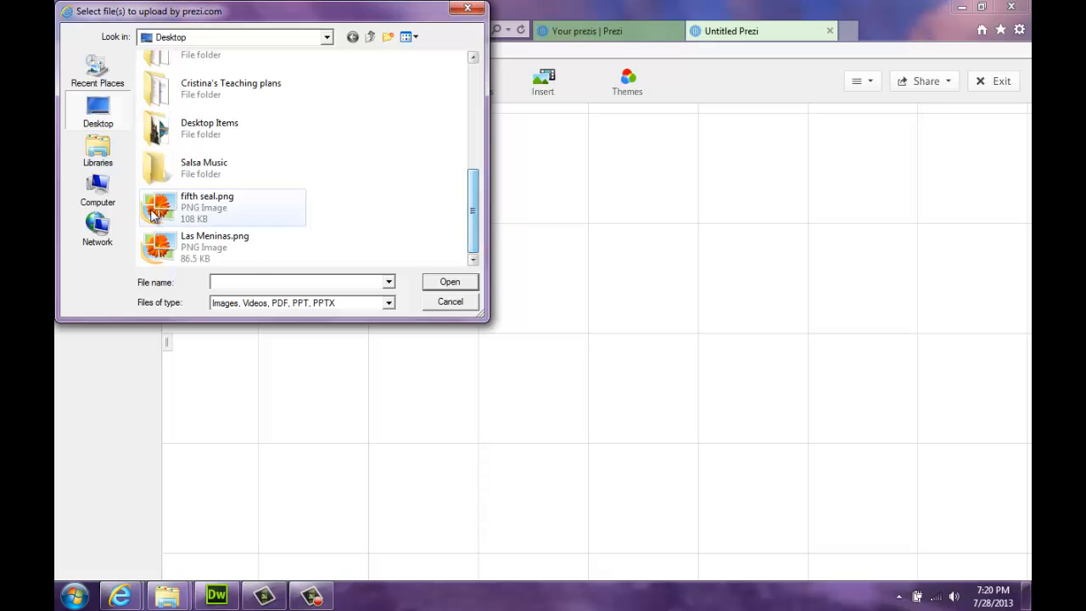
{"action": "left_click", "coordinate": [281, 211]}
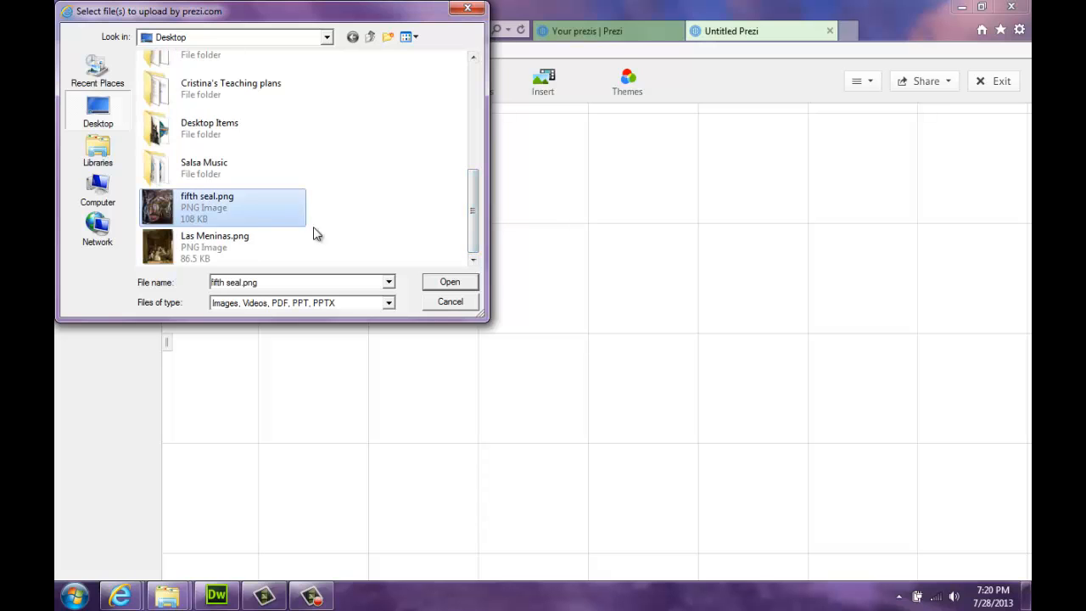
{"action": "left_click", "coordinate": [431, 286]}
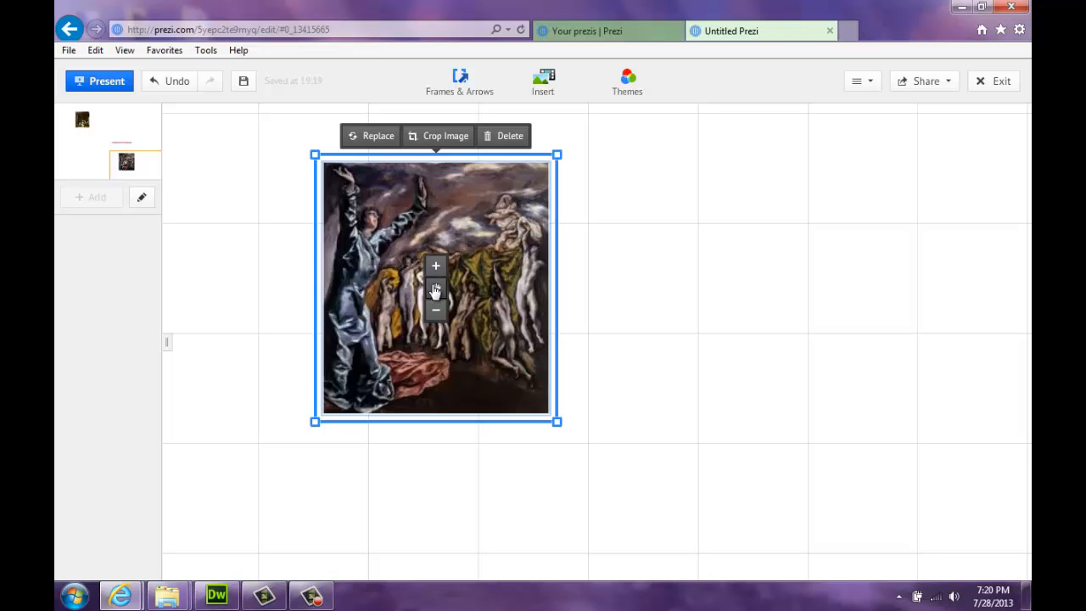
Nudge and rotate fifth seal into place, then zoom out to view the whole layout
{"action": "left_click_drag", "start_coordinate": [435, 290], "coordinate": [463, 299]}
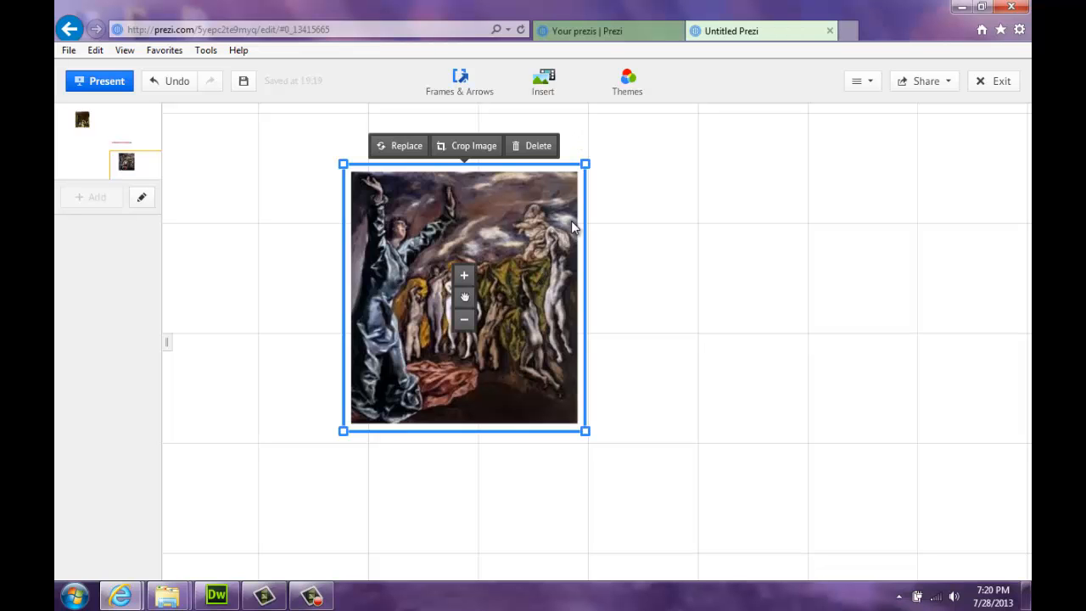
{"action": "mouse_move", "coordinate": [597, 157]}
{"action": "left_click_drag", "start_coordinate": [597, 157], "coordinate": [595, 415]}
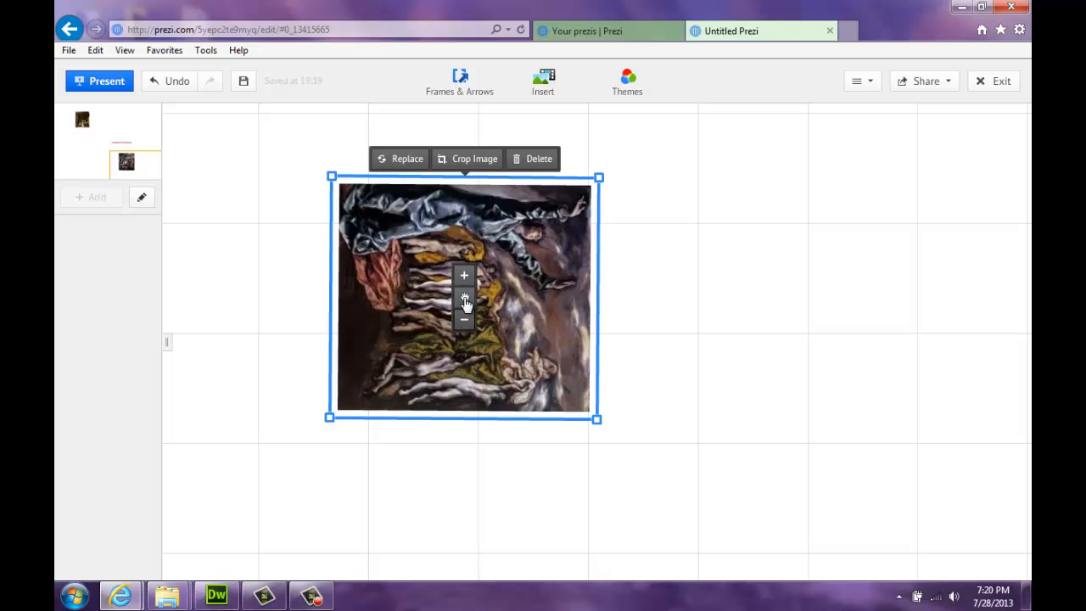
{"action": "left_click_drag", "start_coordinate": [464, 296], "coordinate": [524, 306]}
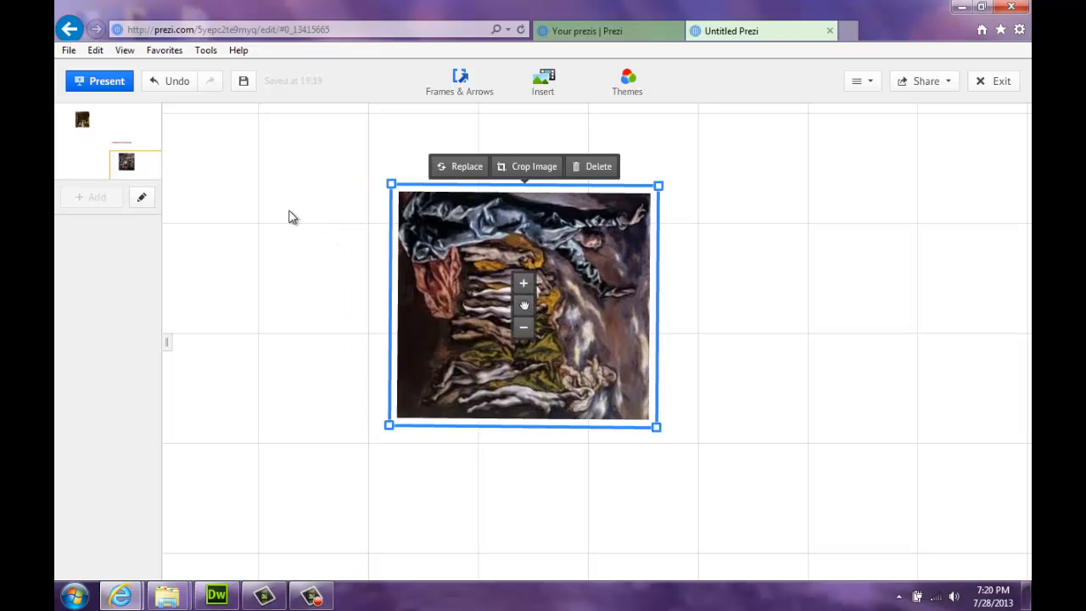
{"action": "left_click_drag", "start_coordinate": [290, 211], "coordinate": [404, 383]}
{"action": "left_click", "coordinate": [1004, 387]}
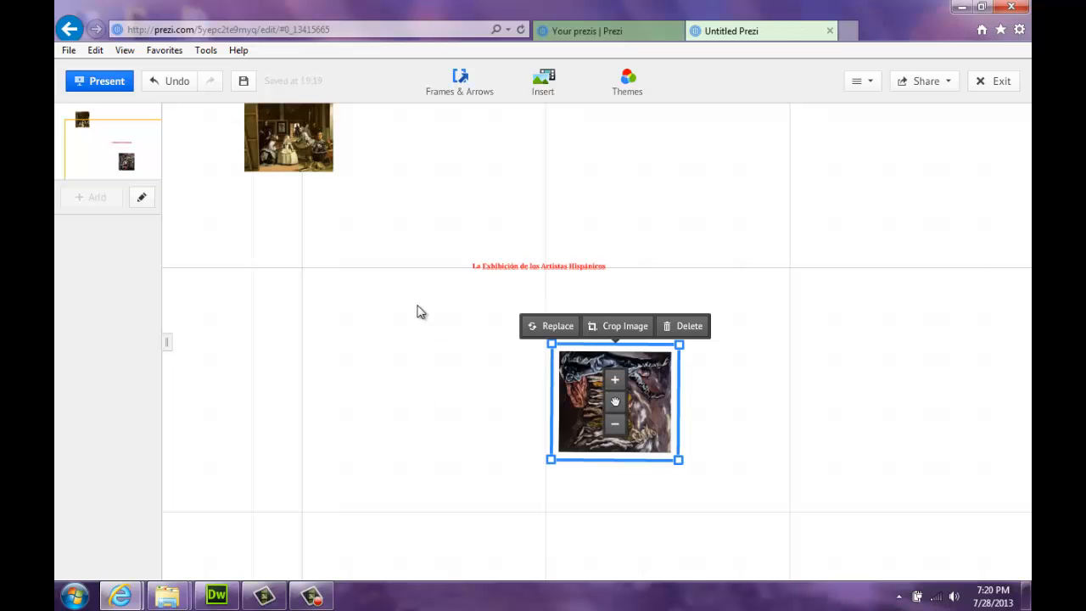
Recentre the layout and open the Frames & Arrows dropdown
{"action": "left_click_drag", "start_coordinate": [294, 243], "coordinate": [374, 317]}
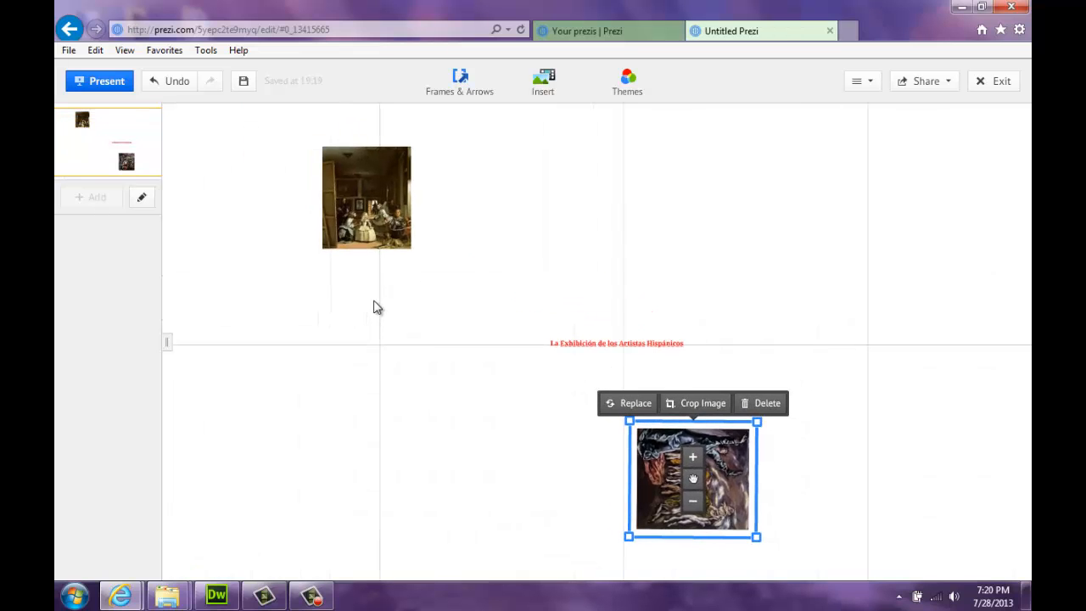
{"action": "left_click", "coordinate": [491, 83]}
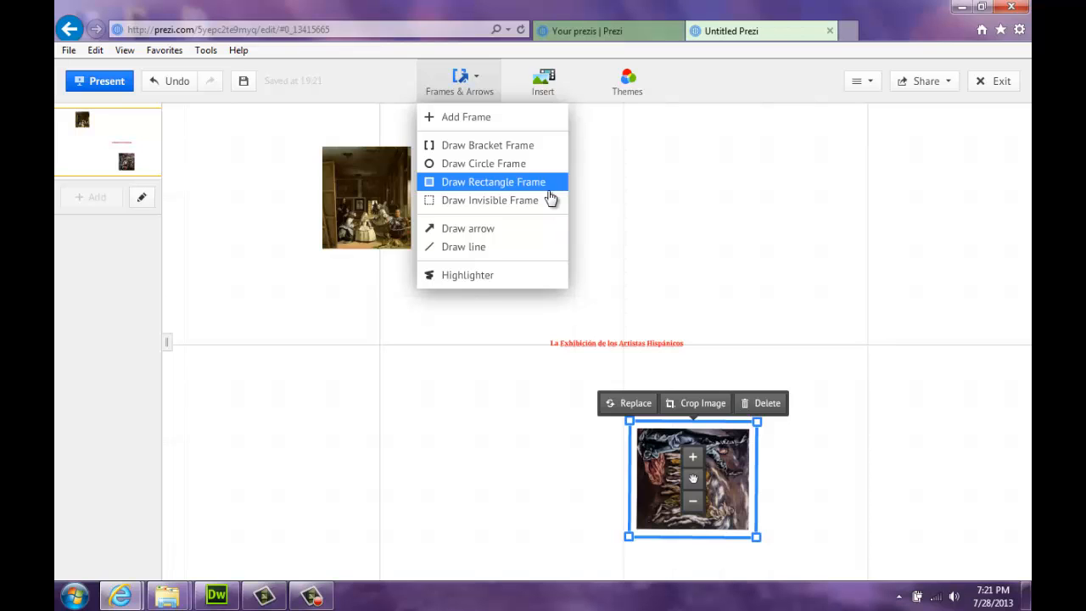
Draw an invisible frame over 'La Exhibición de los Artistas Hispánicos' and tighten its edges around the text
{"action": "left_click", "coordinate": [504, 208]}
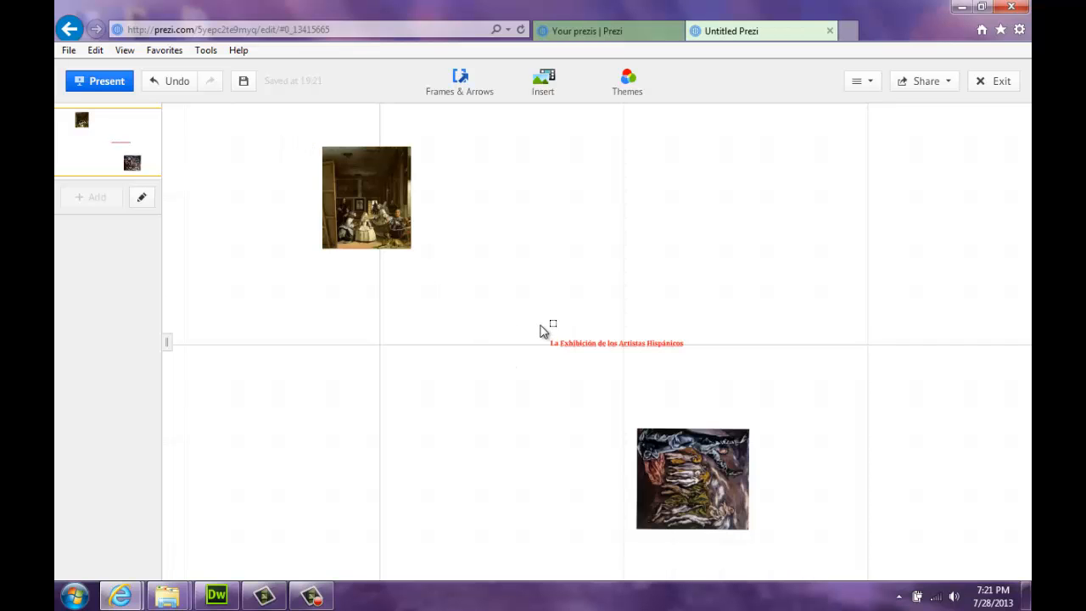
{"action": "left_click_drag", "start_coordinate": [539, 325], "coordinate": [577, 359]}
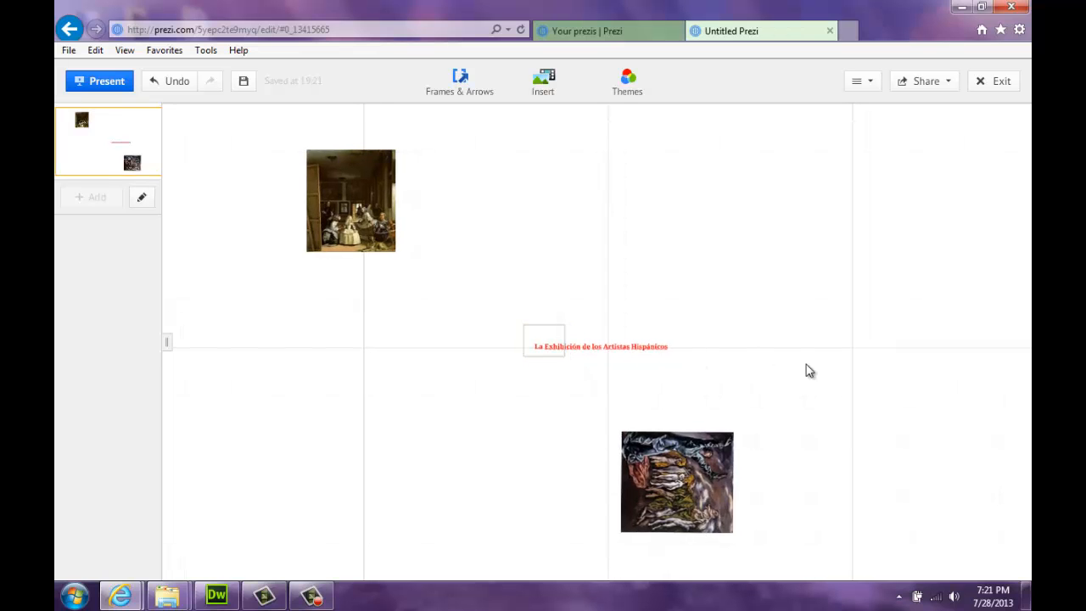
{"action": "left_click", "coordinate": [475, 370]}
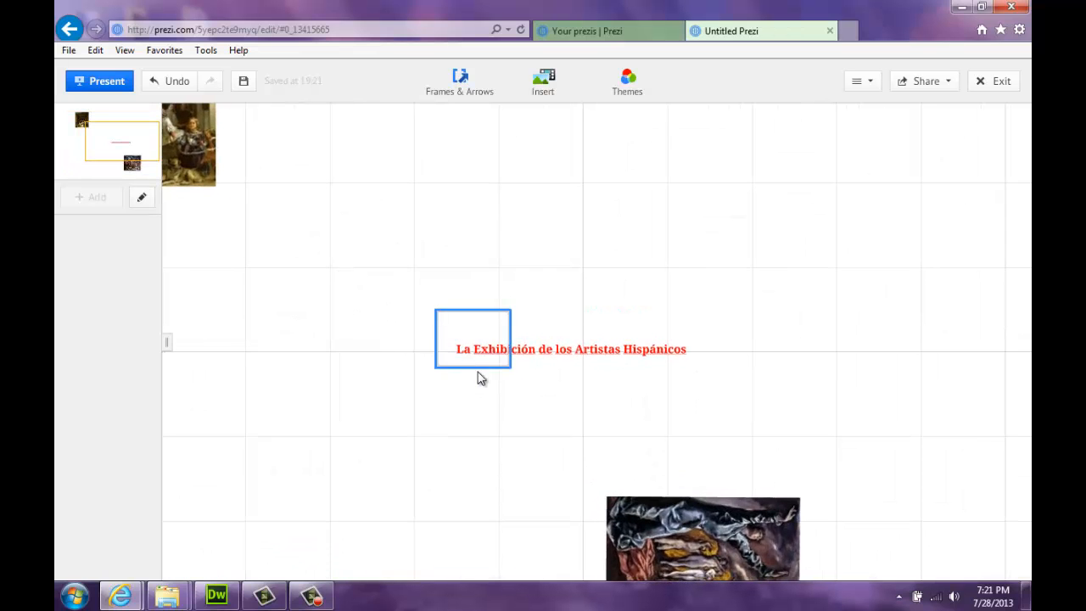
{"action": "left_click_drag", "start_coordinate": [516, 375], "coordinate": [722, 340]}
{"action": "left_click_drag", "start_coordinate": [632, 299], "coordinate": [632, 317]}
{"action": "left_click_drag", "start_coordinate": [567, 350], "coordinate": [569, 355]}
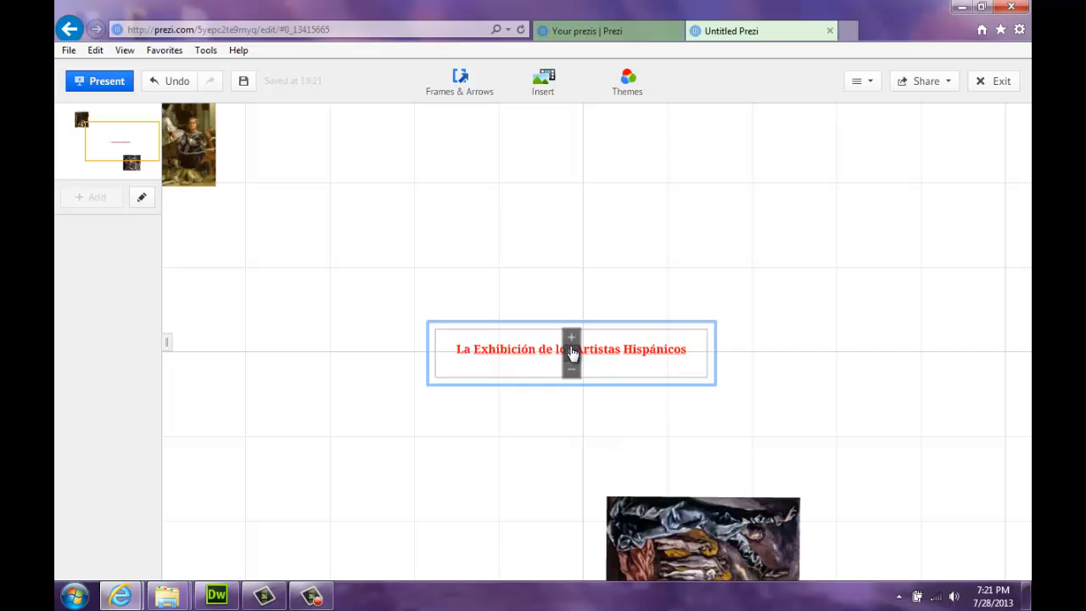
{"action": "left_click_drag", "start_coordinate": [572, 353], "coordinate": [571, 345]}
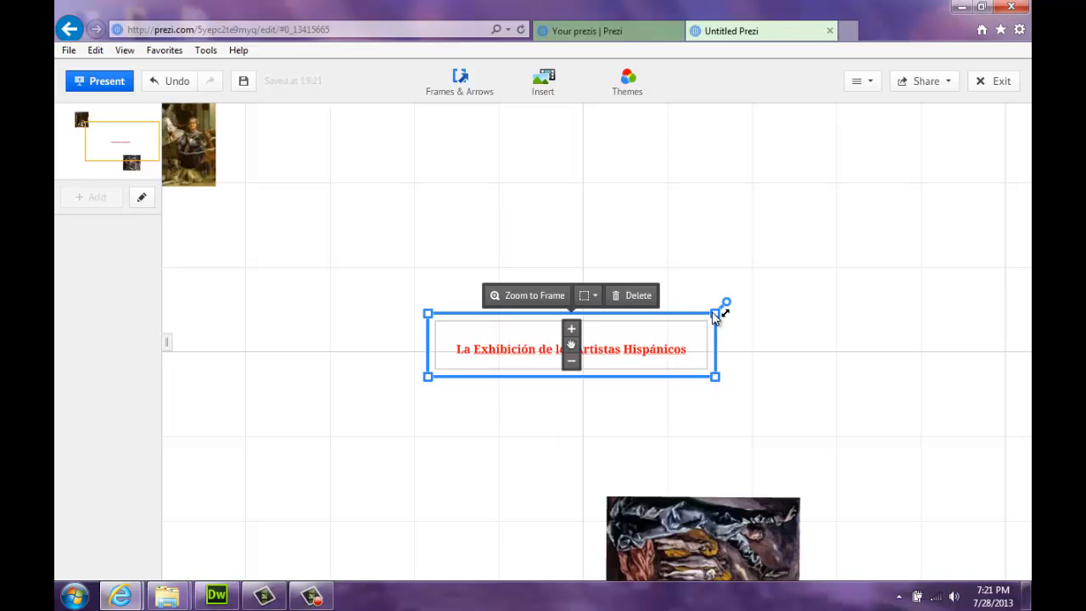
{"action": "left_click_drag", "start_coordinate": [717, 313], "coordinate": [710, 326]}
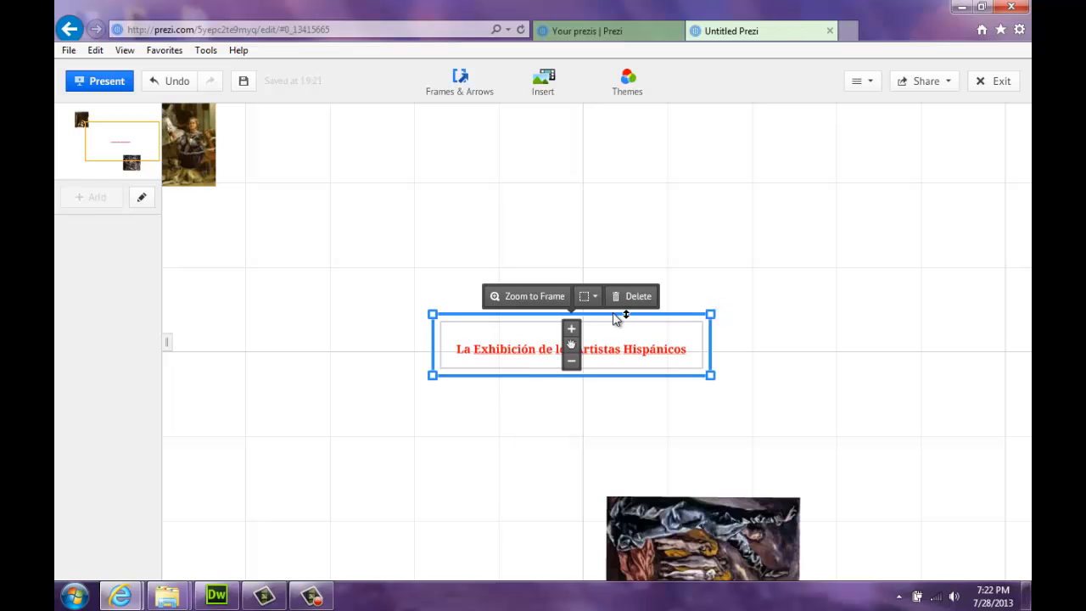
{"action": "left_click_drag", "start_coordinate": [613, 314], "coordinate": [612, 322]}
{"action": "left_click", "coordinate": [465, 266]}
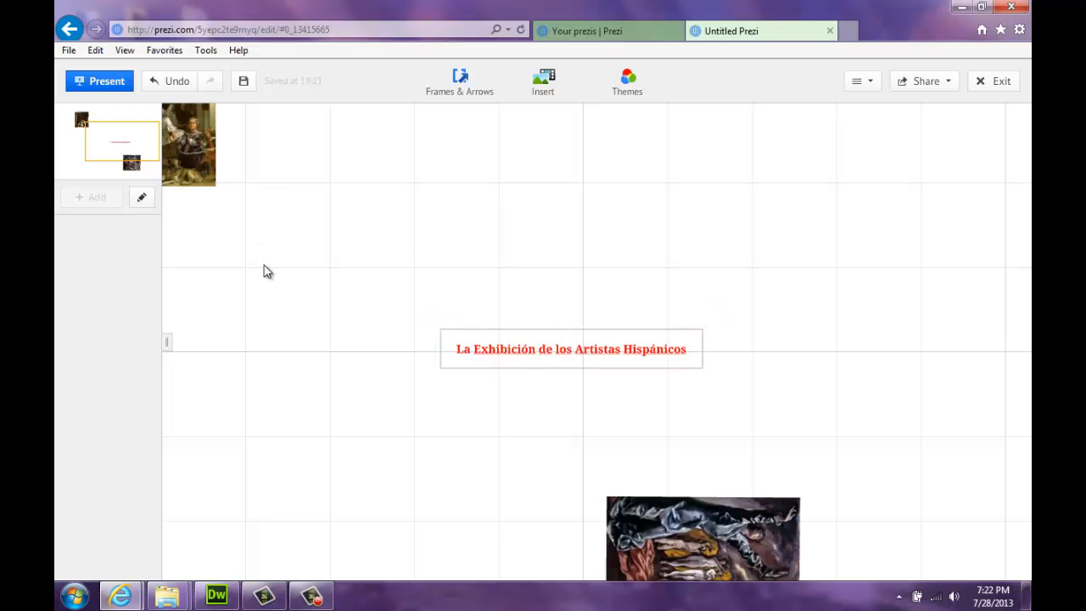
Draw an invisible frame around the upper painting, Las Meninas
{"action": "left_click_drag", "start_coordinate": [264, 265], "coordinate": [530, 374]}
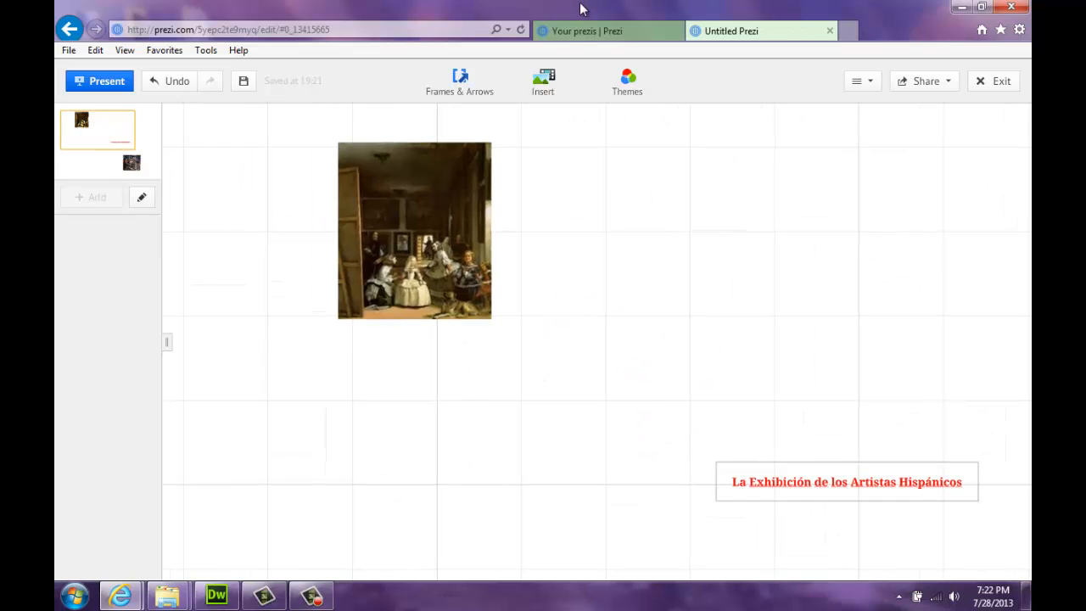
{"action": "left_click", "coordinate": [479, 83]}
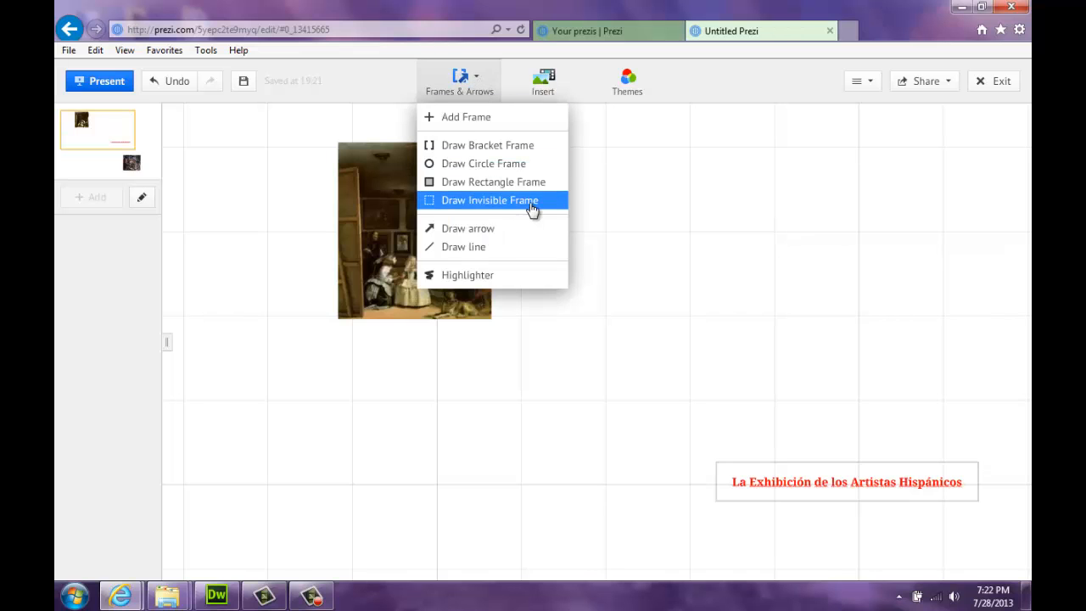
{"action": "left_click", "coordinate": [490, 201]}
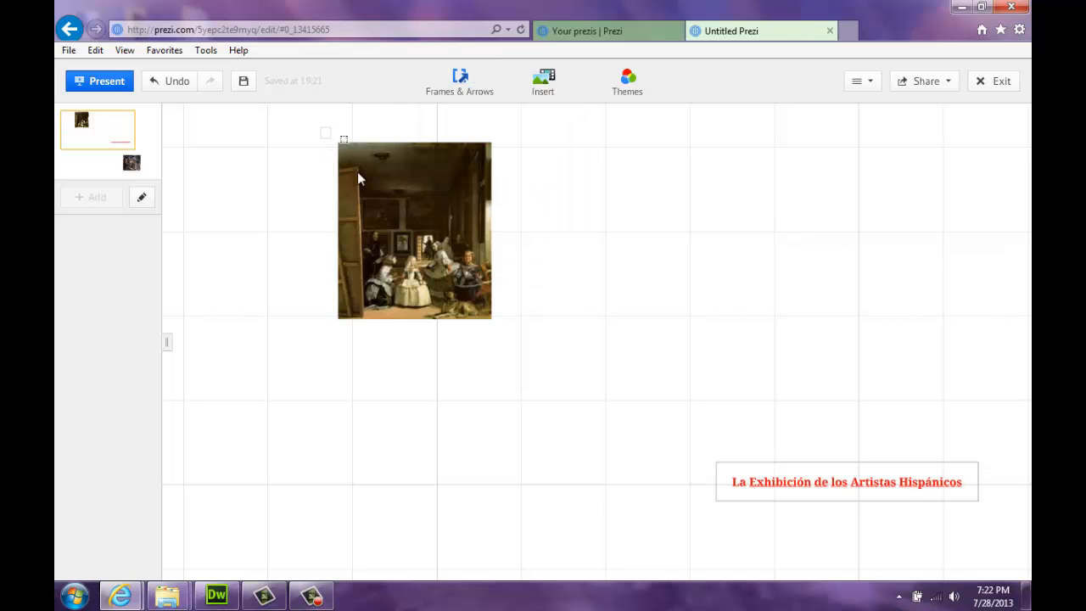
{"action": "mouse_move", "coordinate": [320, 127]}
{"action": "left_mouse_down"}
{"action": "mouse_move", "coordinate": [426, 271]}
{"action": "mouse_move", "coordinate": [492, 343]}
{"action": "mouse_move", "coordinate": [512, 336]}
{"action": "left_mouse_up"}
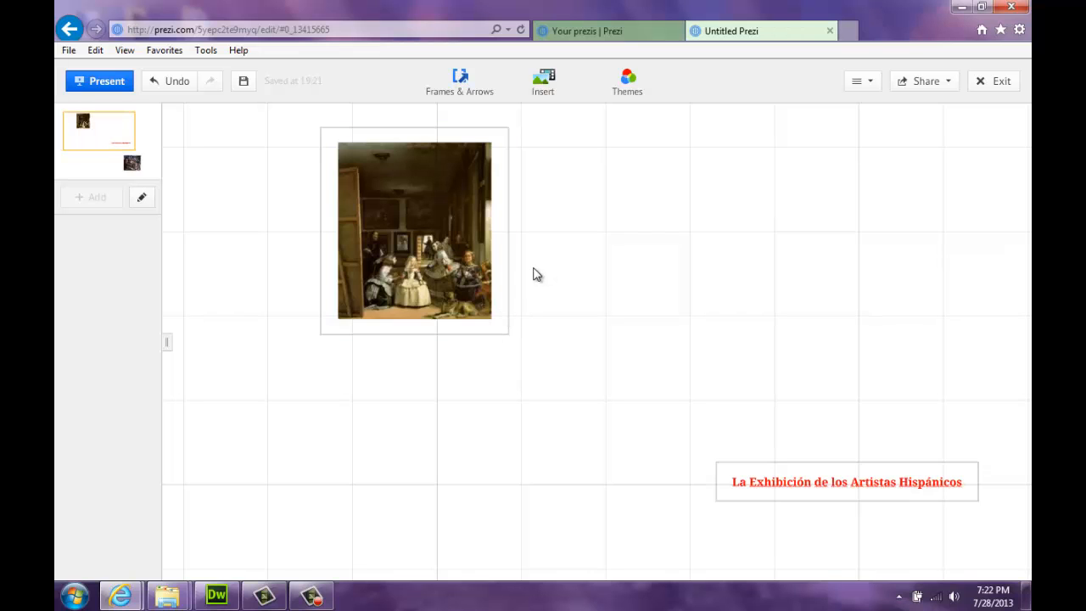
{"action": "left_click", "coordinate": [471, 134]}
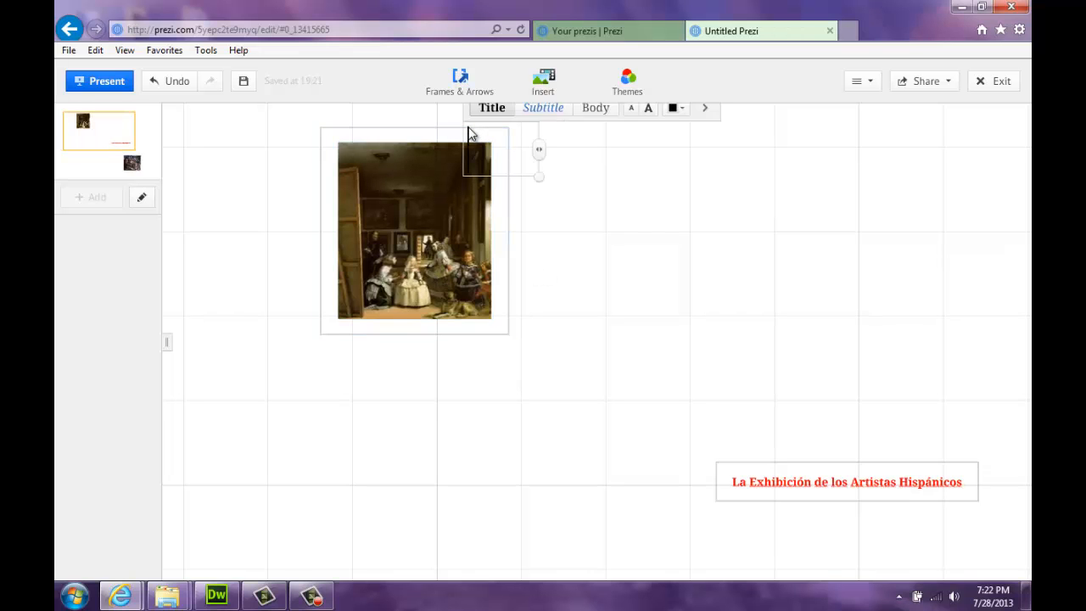
{"action": "left_click", "coordinate": [434, 135]}
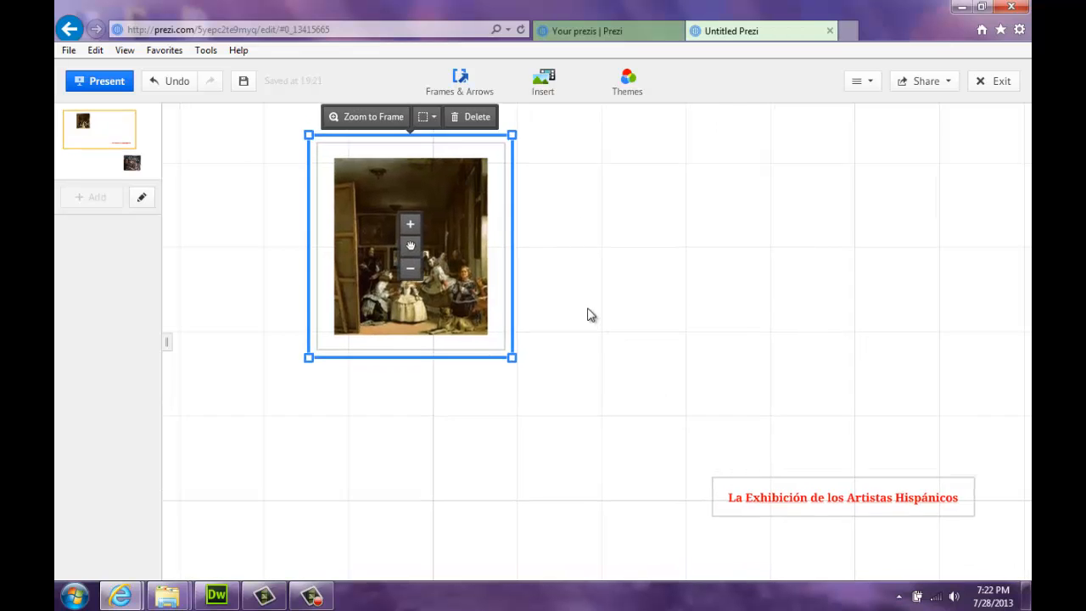
Add a second invisible frame, then move and resize it around the fifth seal painting
{"action": "left_click_drag", "start_coordinate": [588, 314], "coordinate": [541, 218]}
{"action": "left_click_drag", "start_coordinate": [550, 490], "coordinate": [517, 380]}
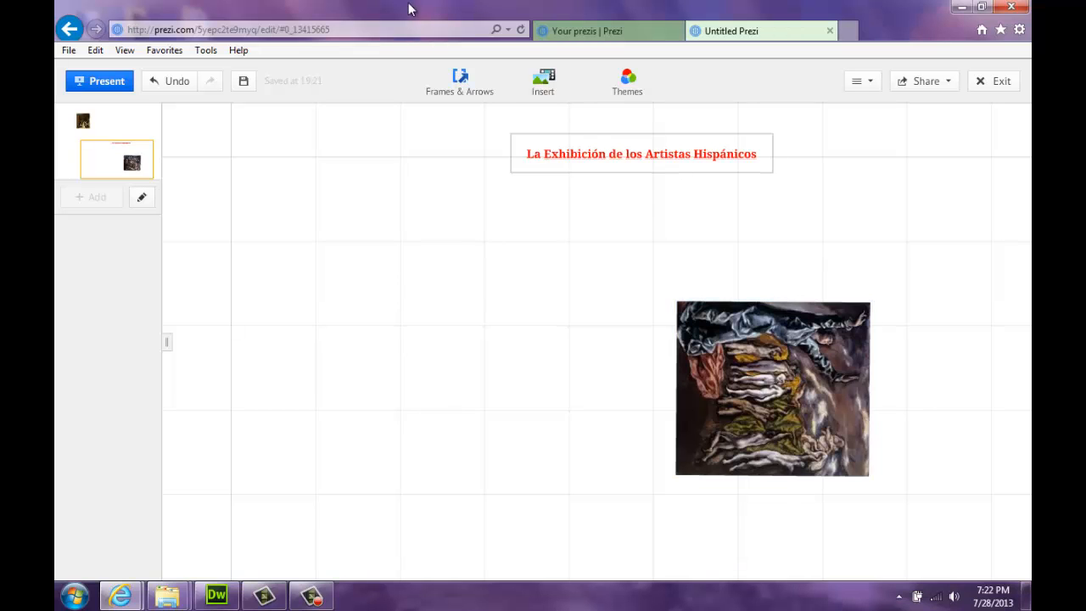
{"action": "left_click", "coordinate": [471, 89]}
{"action": "left_click", "coordinate": [520, 201]}
{"action": "left_click_drag", "start_coordinate": [404, 289], "coordinate": [609, 477]}
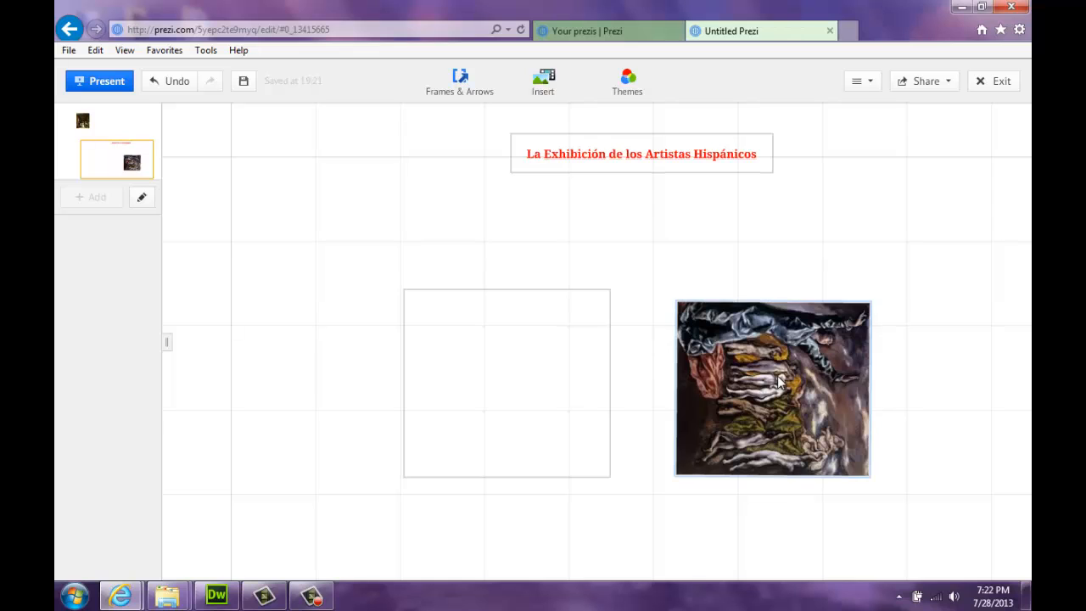
{"action": "mouse_move", "coordinate": [547, 299]}
{"action": "left_mouse_down"}
{"action": "mouse_move", "coordinate": [528, 296]}
{"action": "mouse_move", "coordinate": [807, 297]}
{"action": "mouse_move", "coordinate": [512, 302]}
{"action": "left_mouse_up"}
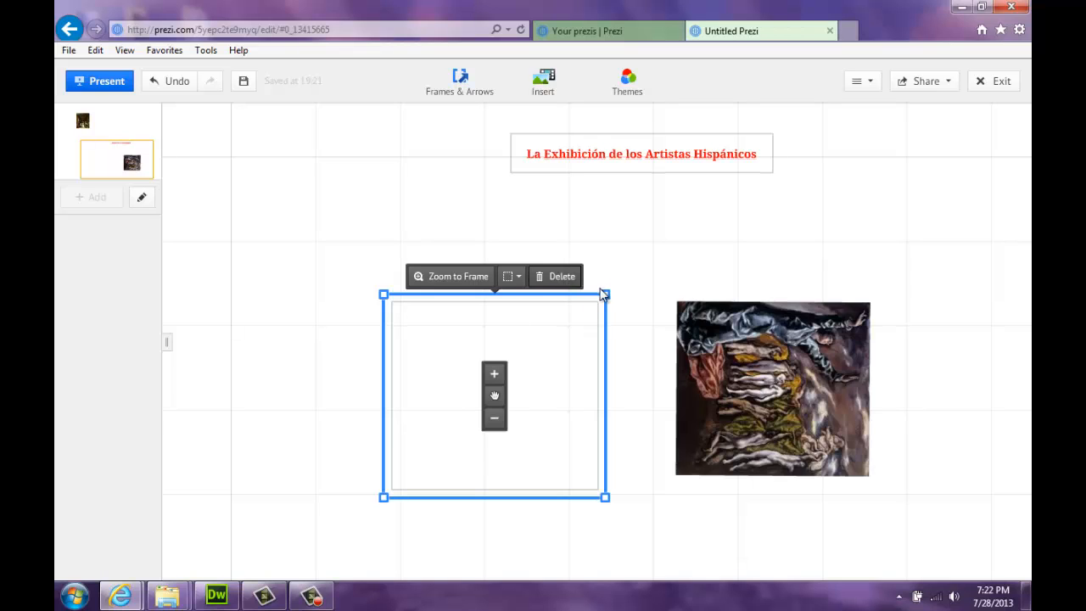
{"action": "mouse_move", "coordinate": [606, 294]}
{"action": "mouse_move", "coordinate": [618, 283]}
{"action": "left_mouse_down"}
{"action": "mouse_move", "coordinate": [638, 357]}
{"action": "mouse_move", "coordinate": [617, 399]}
{"action": "mouse_move", "coordinate": [620, 490]}
{"action": "mouse_move", "coordinate": [593, 509]}
{"action": "left_mouse_up"}
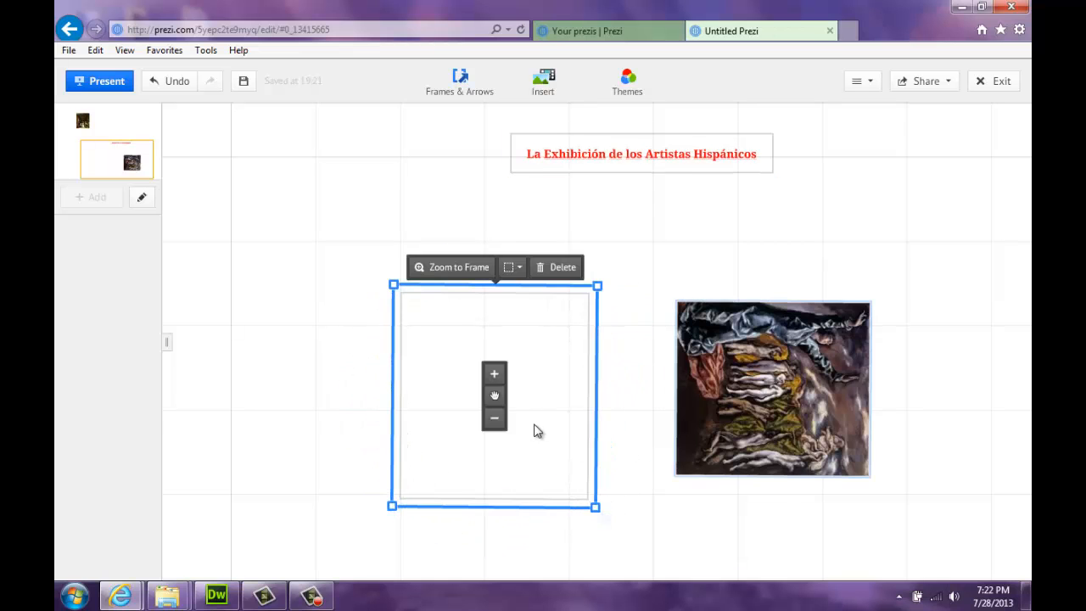
{"action": "left_click_drag", "start_coordinate": [493, 396], "coordinate": [765, 388]}
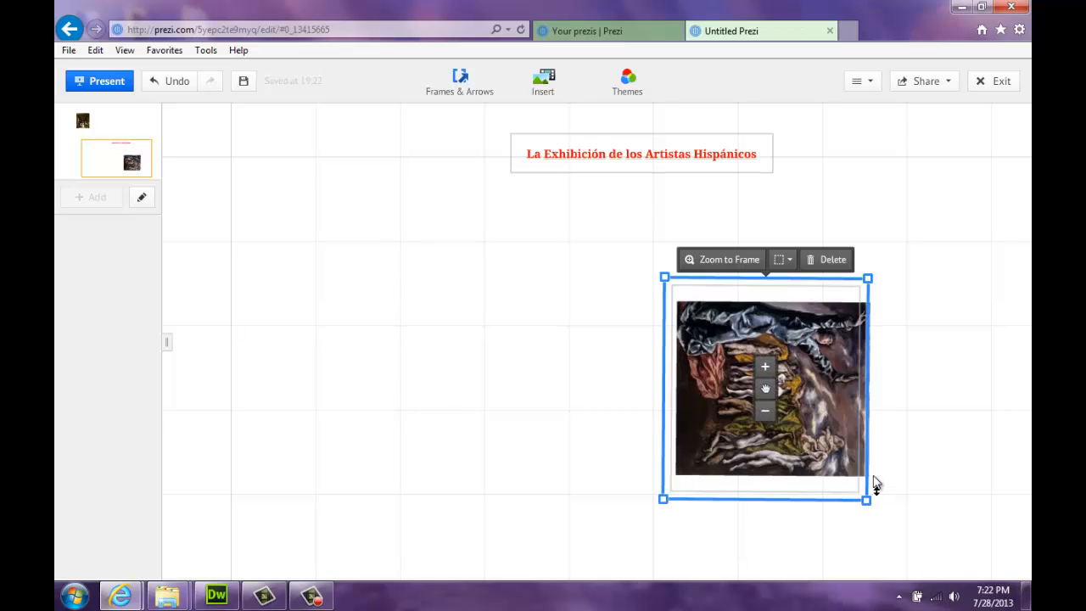
{"action": "left_click_drag", "start_coordinate": [870, 477], "coordinate": [898, 478]}
{"action": "left_click", "coordinate": [671, 405]}
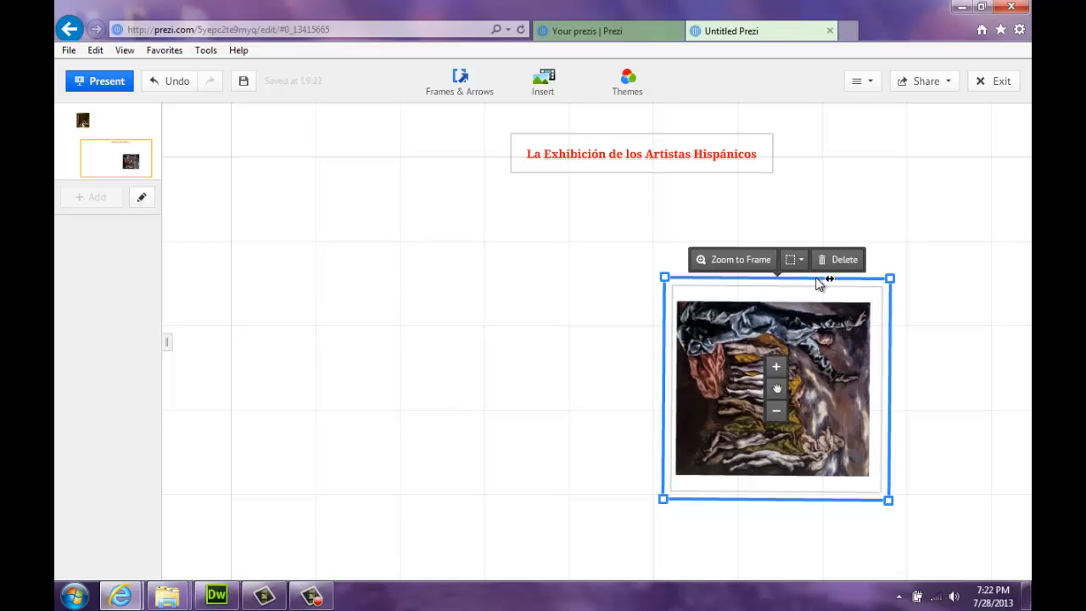
{"action": "left_click_drag", "start_coordinate": [816, 278], "coordinate": [816, 279]}
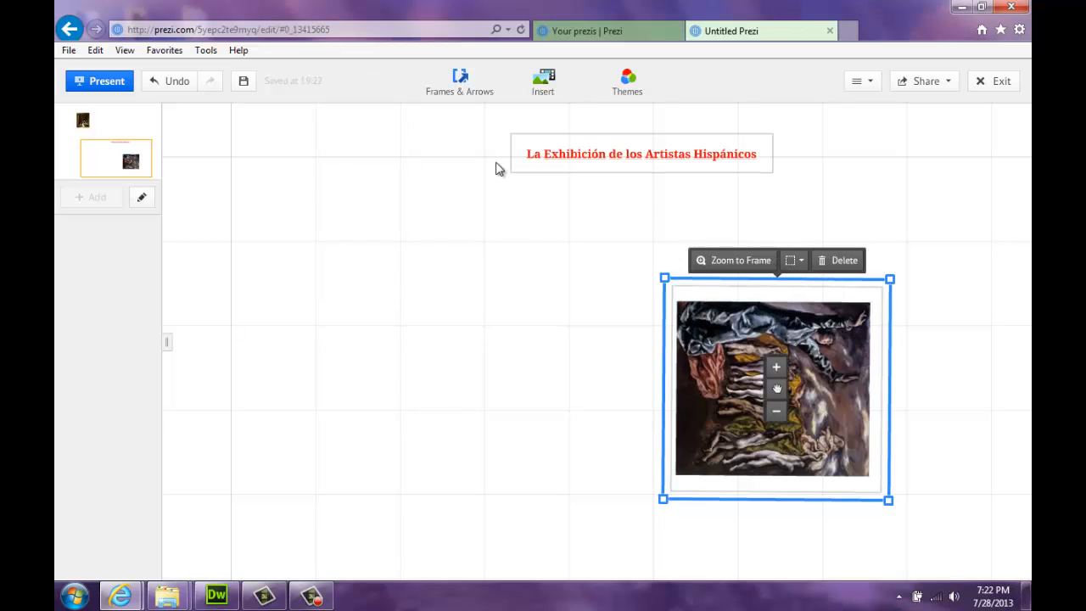
In Edit Path, add the red title as step 1 and Las Meninas as step 2
{"action": "left_click", "coordinate": [145, 207]}
{"action": "left_click", "coordinate": [531, 142]}
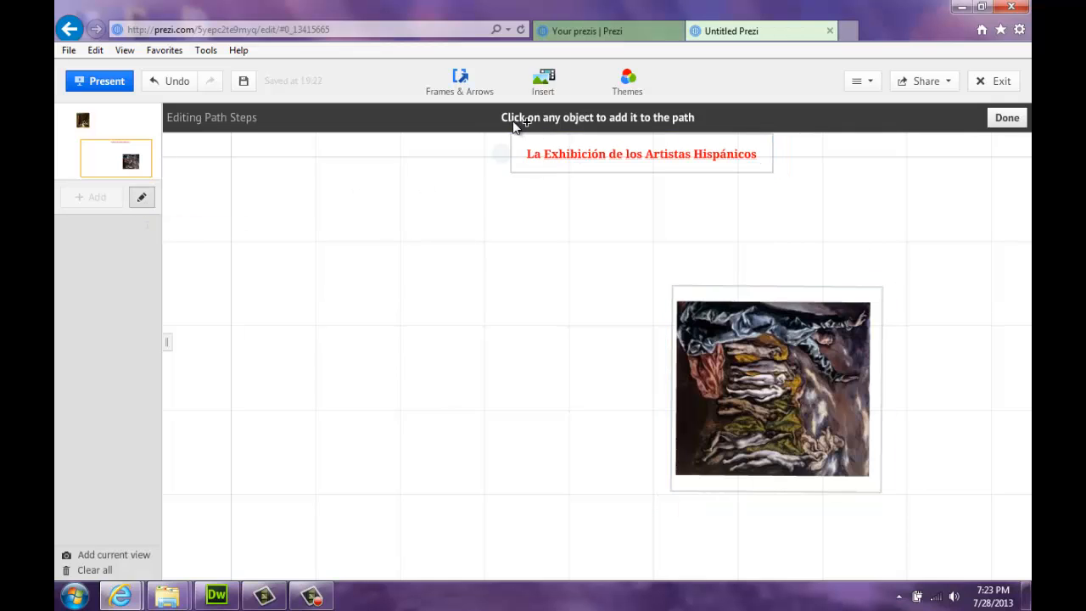
{"action": "left_click", "coordinate": [645, 158]}
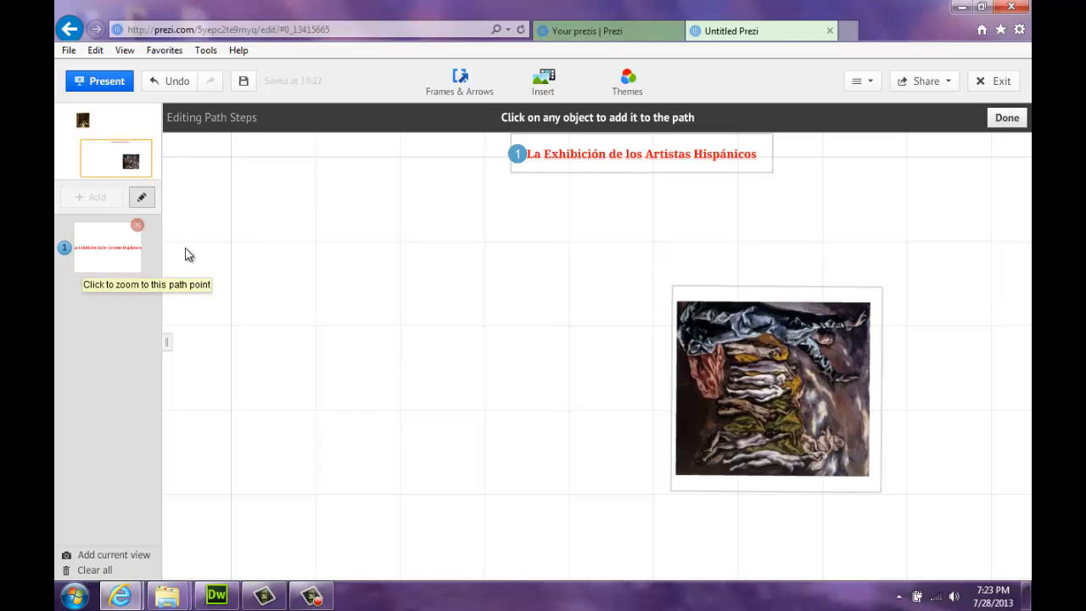
{"action": "mouse_move", "coordinate": [226, 198]}
{"action": "left_mouse_down"}
{"action": "mouse_move", "coordinate": [374, 398]}
{"action": "mouse_move", "coordinate": [465, 472]}
{"action": "mouse_move", "coordinate": [410, 527]}
{"action": "left_mouse_up"}
{"action": "left_click", "coordinate": [420, 243]}
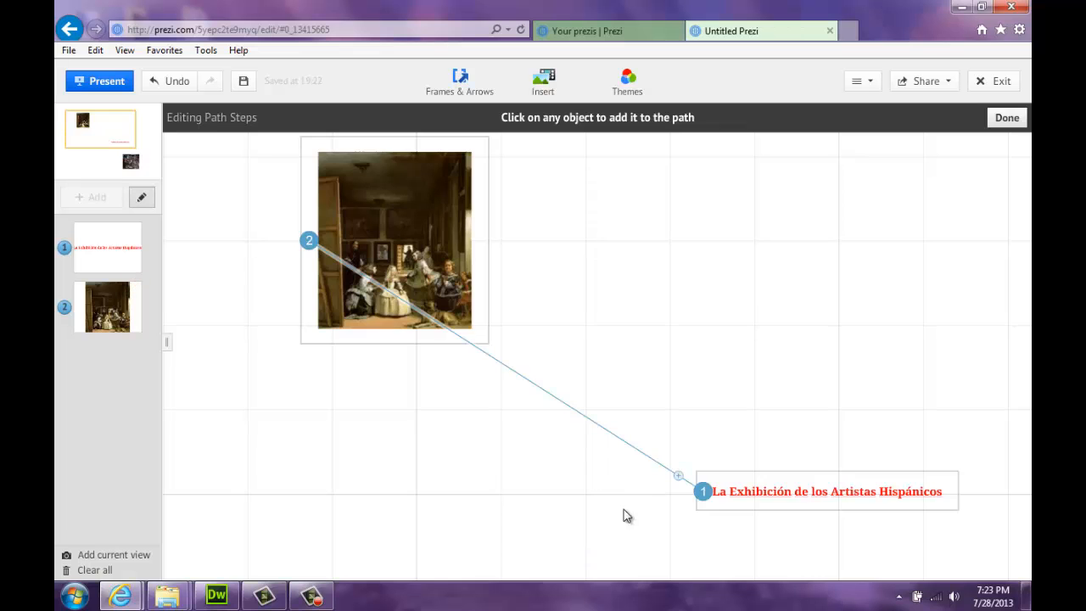
Add the fifth seal painting as step 3, fix the thumbnail order, and finish the path
{"action": "mouse_move", "coordinate": [625, 509]}
{"action": "left_mouse_down"}
{"action": "mouse_move", "coordinate": [488, 317]}
{"action": "mouse_move", "coordinate": [599, 466]}
{"action": "left_mouse_up"}
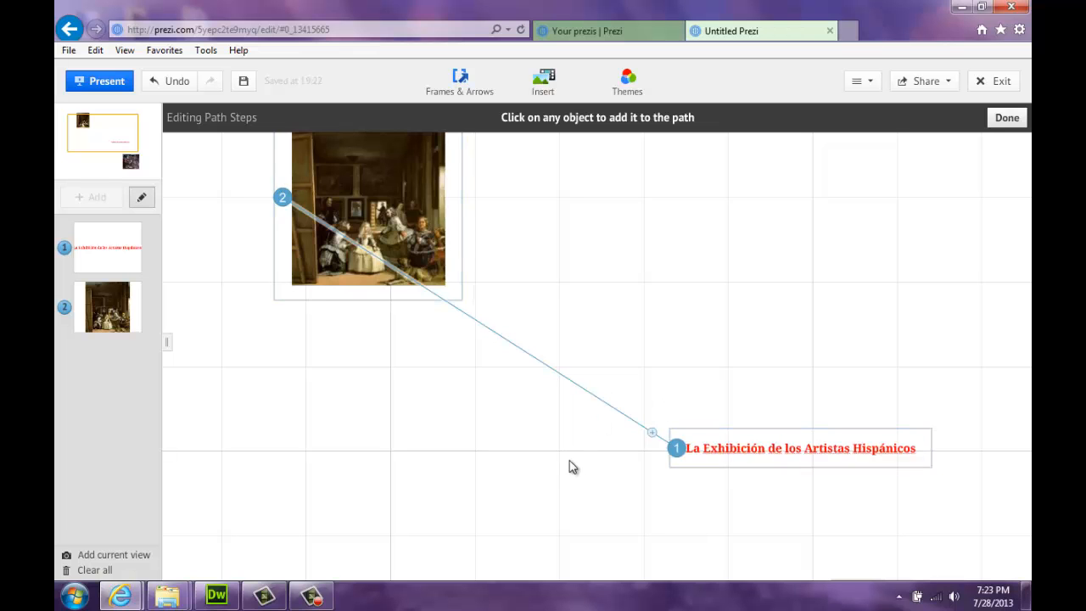
{"action": "mouse_move", "coordinate": [568, 493]}
{"action": "left_mouse_down"}
{"action": "mouse_move", "coordinate": [541, 382]}
{"action": "mouse_move", "coordinate": [408, 243]}
{"action": "left_mouse_up"}
{"action": "left_click", "coordinate": [760, 458]}
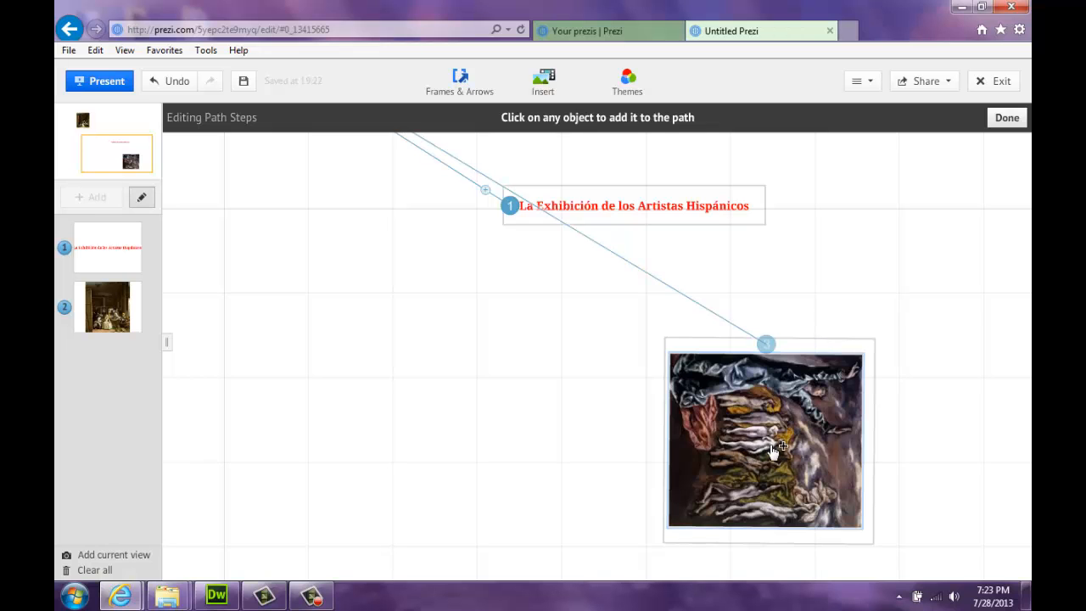
{"action": "left_click", "coordinate": [774, 456]}
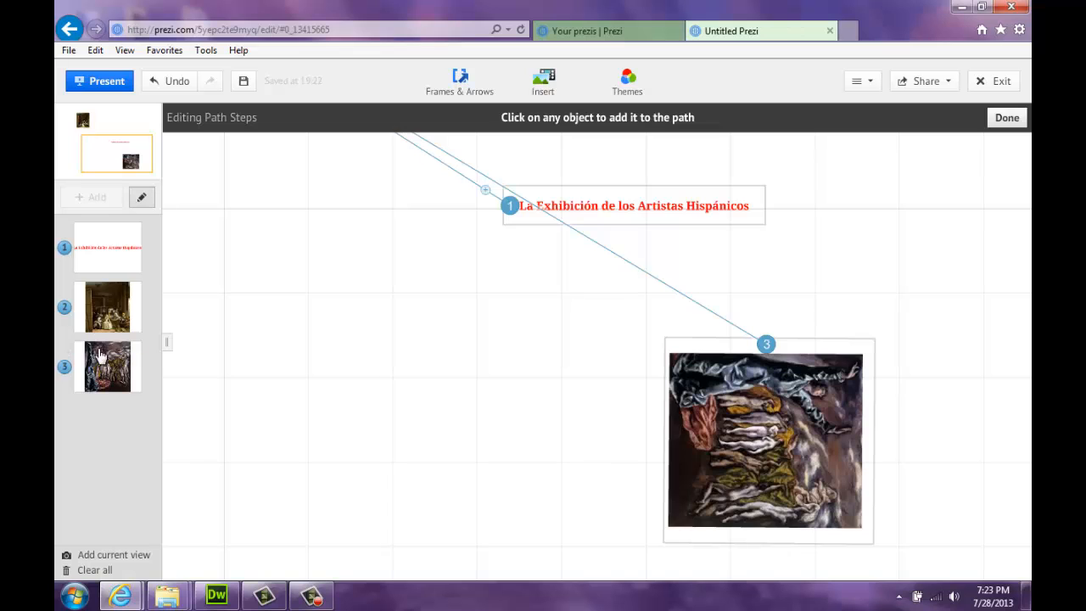
{"action": "left_click_drag", "start_coordinate": [100, 373], "coordinate": [106, 318]}
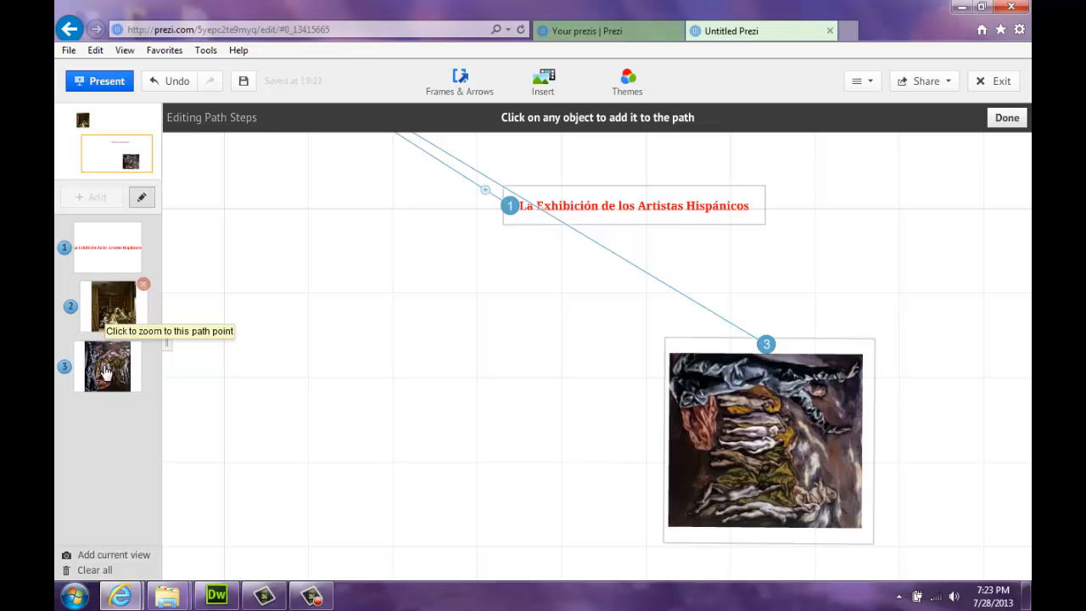
{"action": "left_click_drag", "start_coordinate": [102, 375], "coordinate": [102, 314]}
{"action": "left_click_drag", "start_coordinate": [103, 353], "coordinate": [92, 309]}
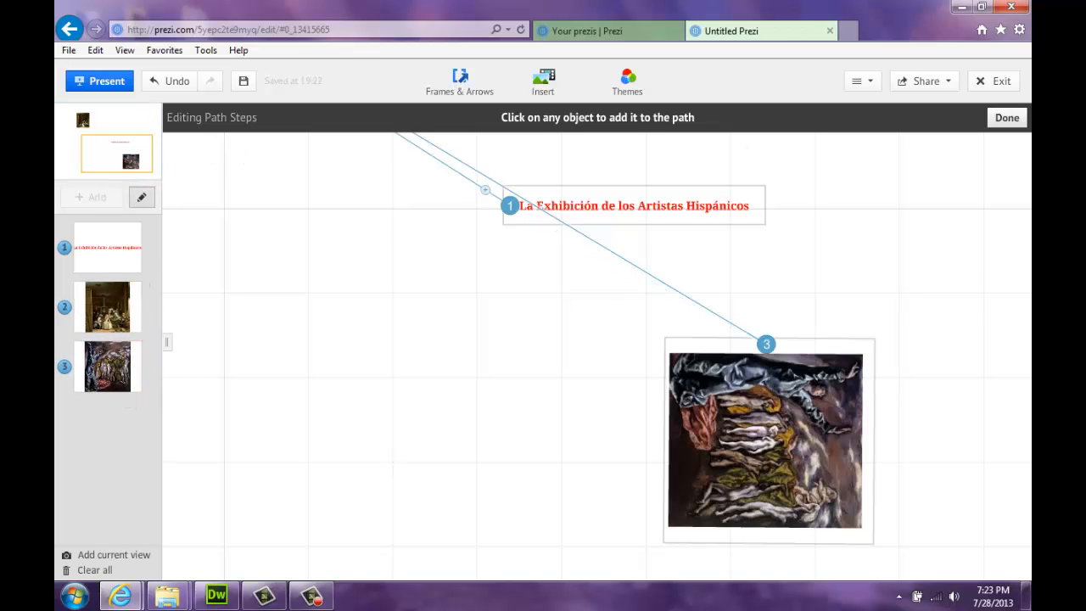
{"action": "left_click", "coordinate": [1008, 118]}
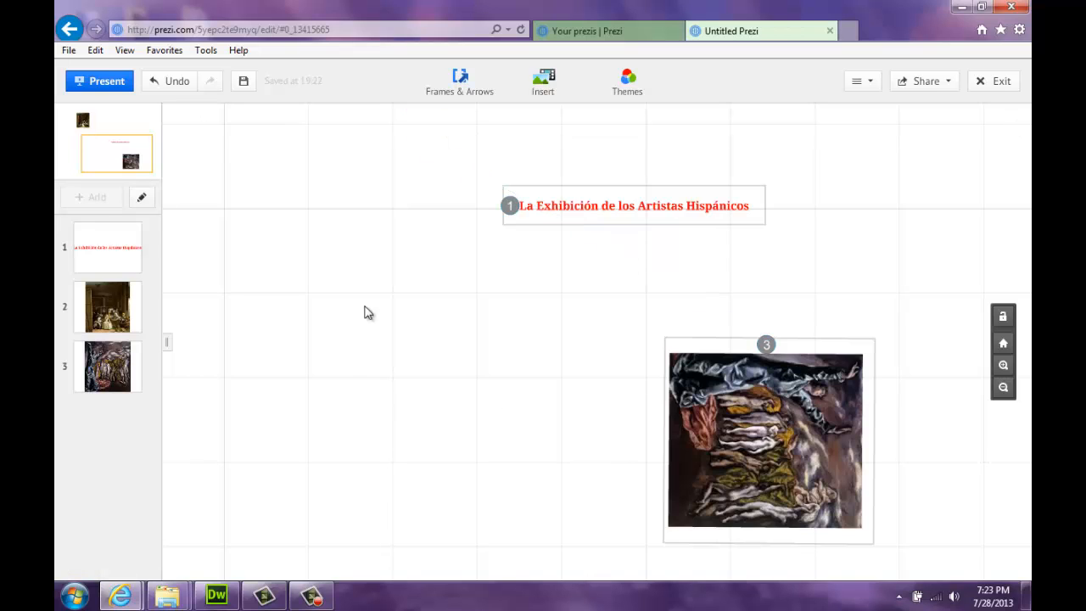
Save the prezi and launch it in full-screen Present mode
{"action": "left_click", "coordinate": [245, 86]}
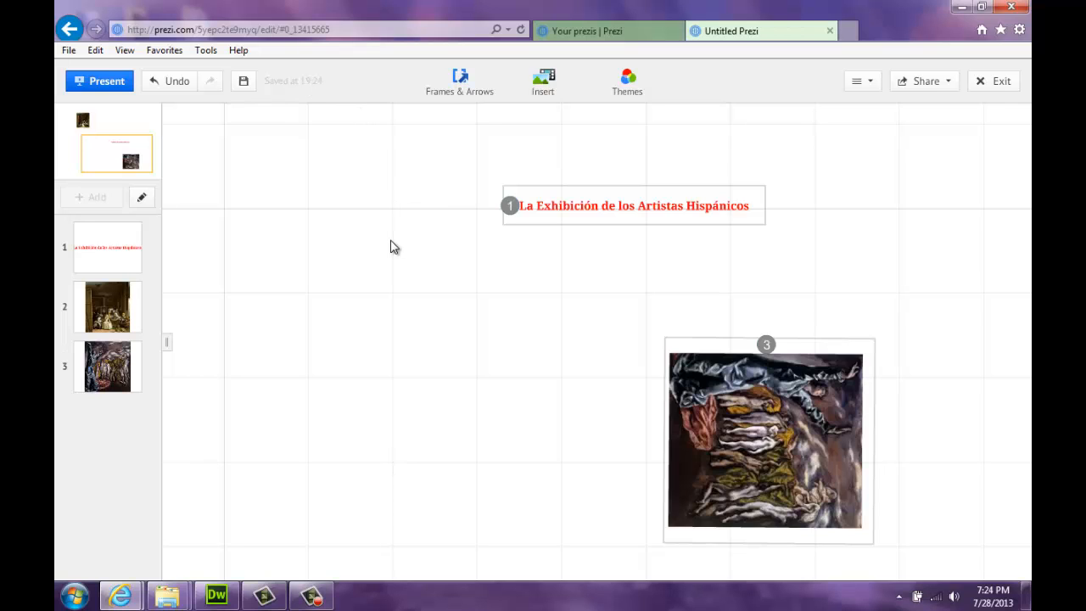
{"action": "left_click", "coordinate": [101, 87]}
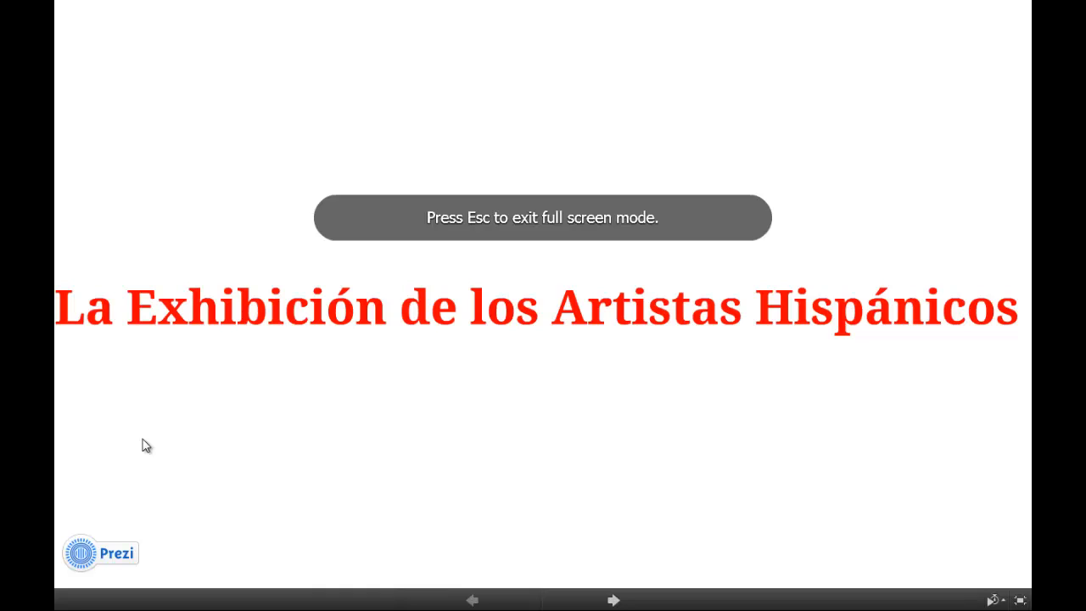
Advance through Las Meninas to the fifth seal painting, then exit with Esc
{"action": "left_click", "coordinate": [644, 606]}
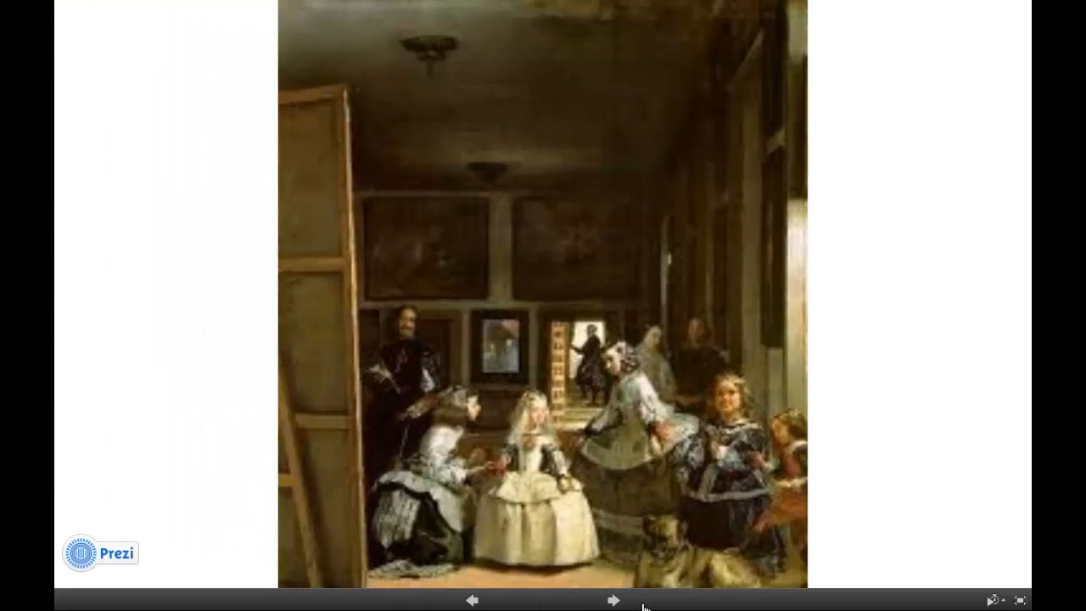
{"action": "left_click", "coordinate": [644, 606]}
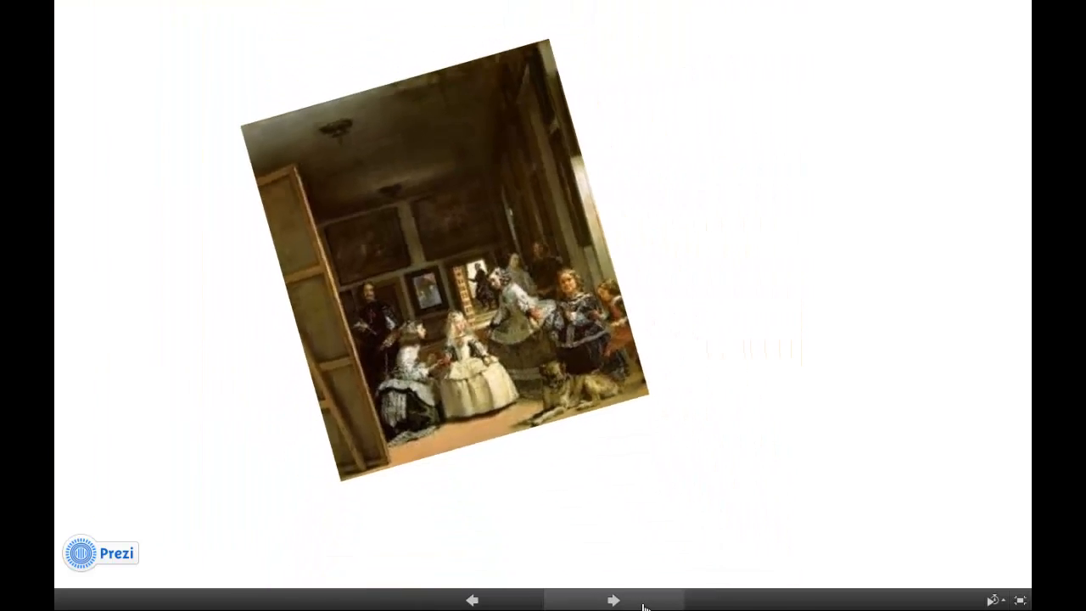
{"action": "left_click", "coordinate": [644, 606]}
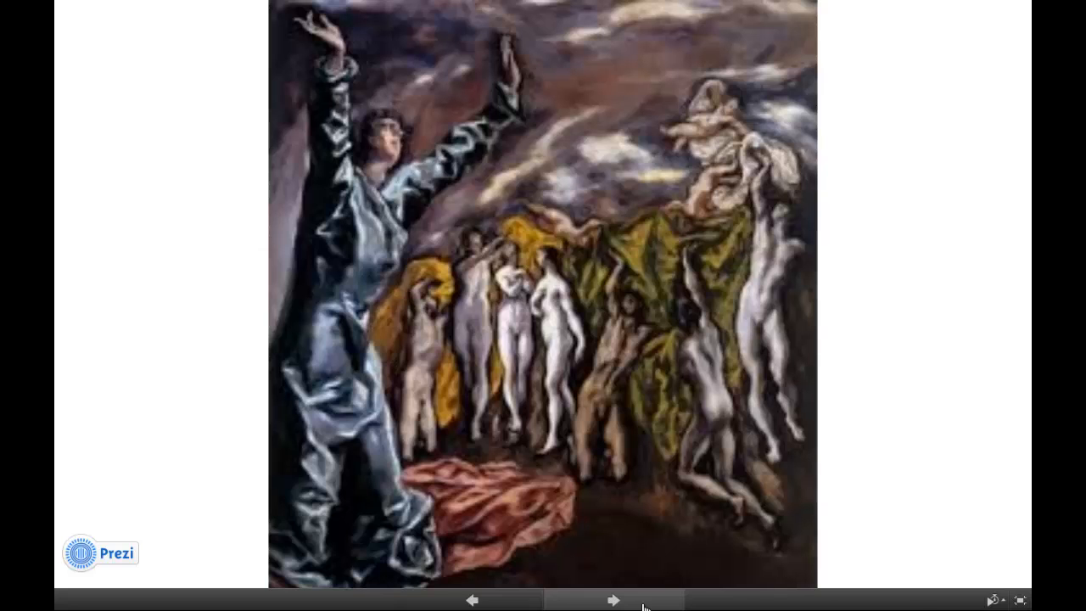
{"action": "key", "text": "Escape"}
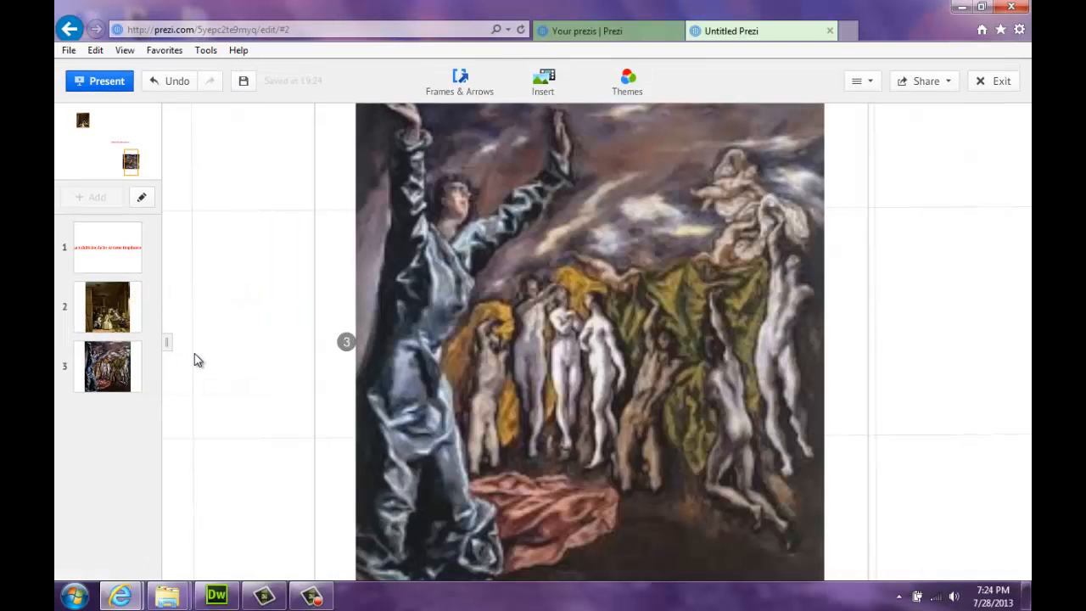
Zoom out, jump to path step 1, and pan so the title frame sits centred
{"action": "scroll", "coordinate": [199, 365], "scroll_direction": "down", "scroll_amount": 5}
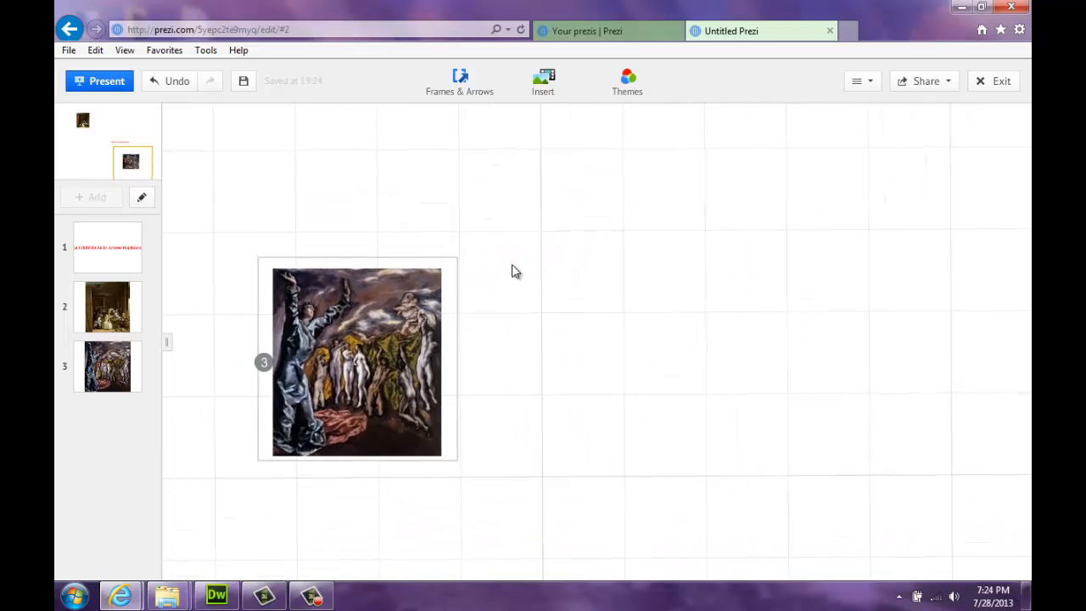
{"action": "left_click_drag", "start_coordinate": [513, 265], "coordinate": [639, 285]}
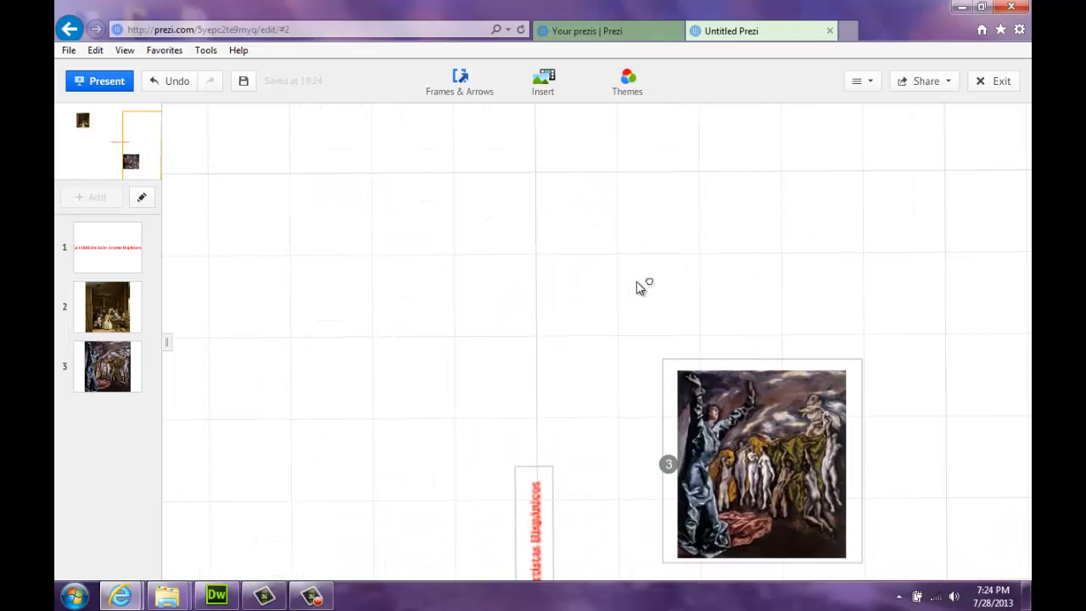
{"action": "left_click", "coordinate": [112, 262]}
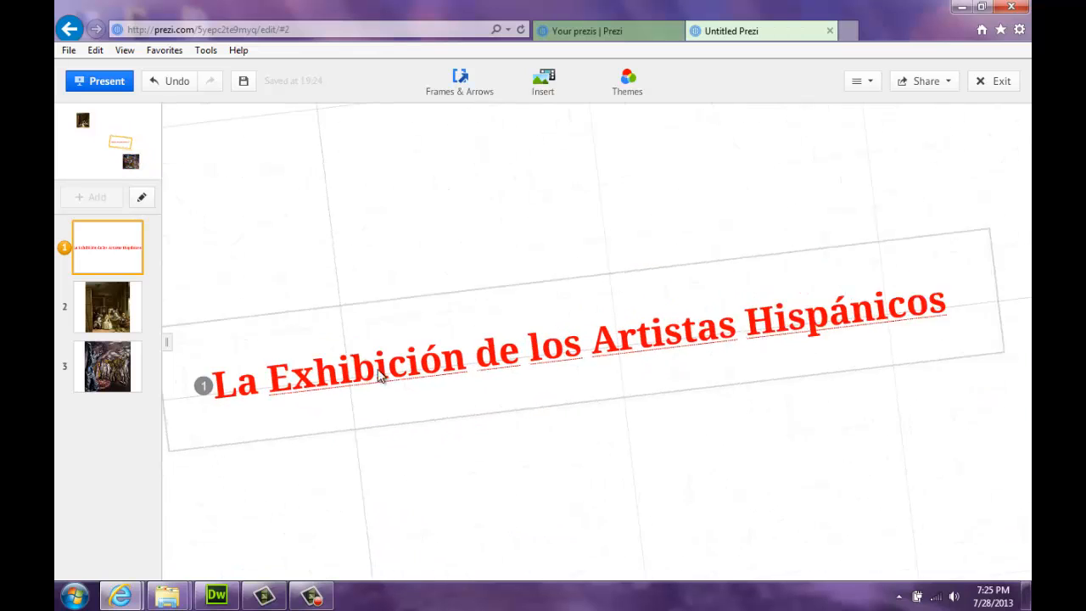
{"action": "scroll", "coordinate": [425, 479], "scroll_direction": "down", "scroll_amount": 3}
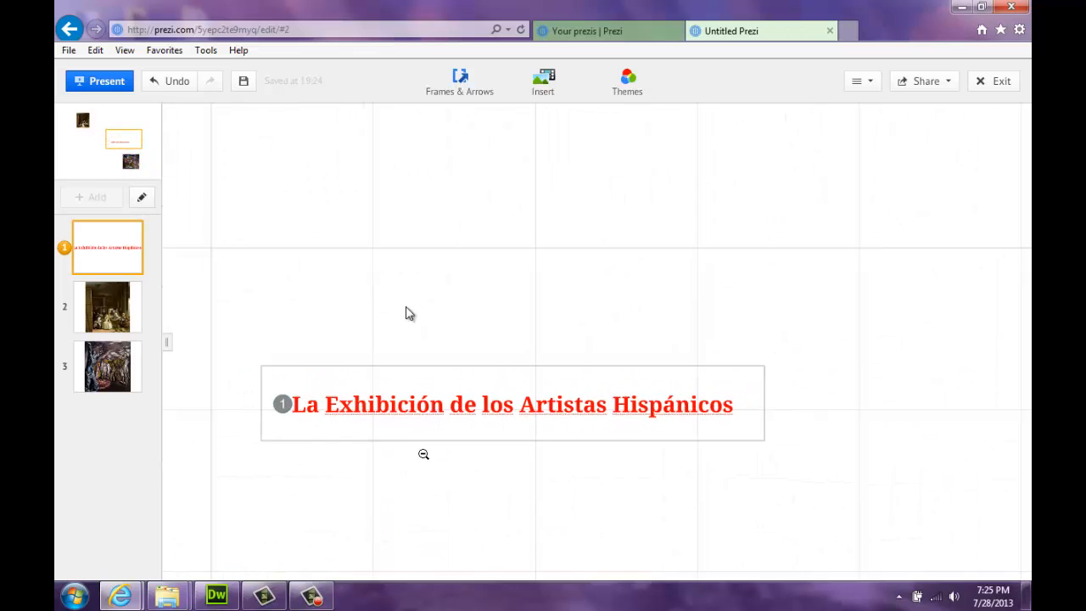
{"action": "left_click_drag", "start_coordinate": [407, 296], "coordinate": [492, 268]}
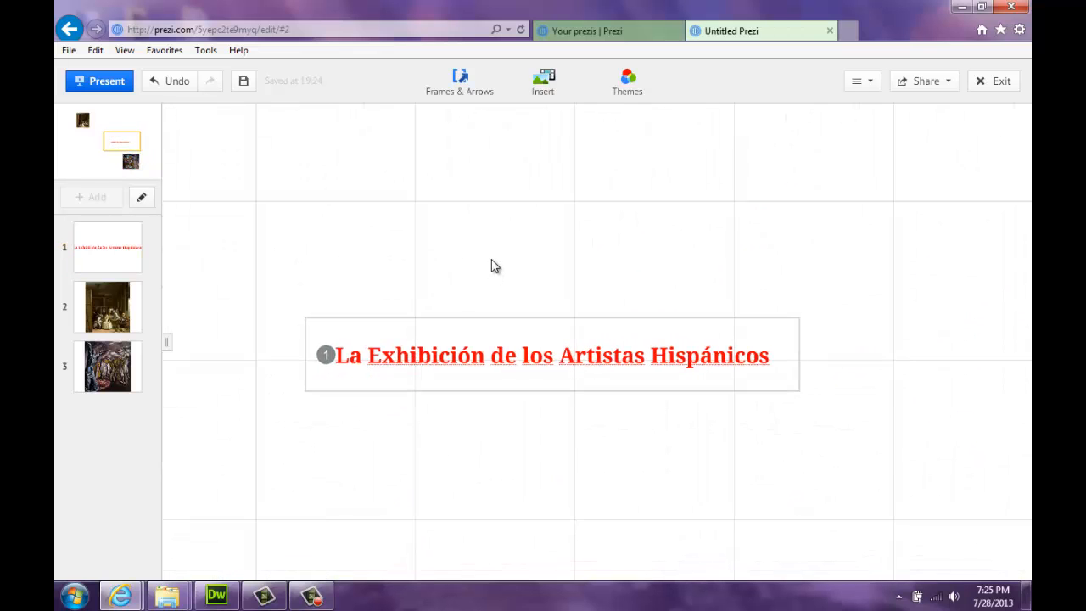
{"action": "left_click_drag", "start_coordinate": [444, 195], "coordinate": [497, 266]}
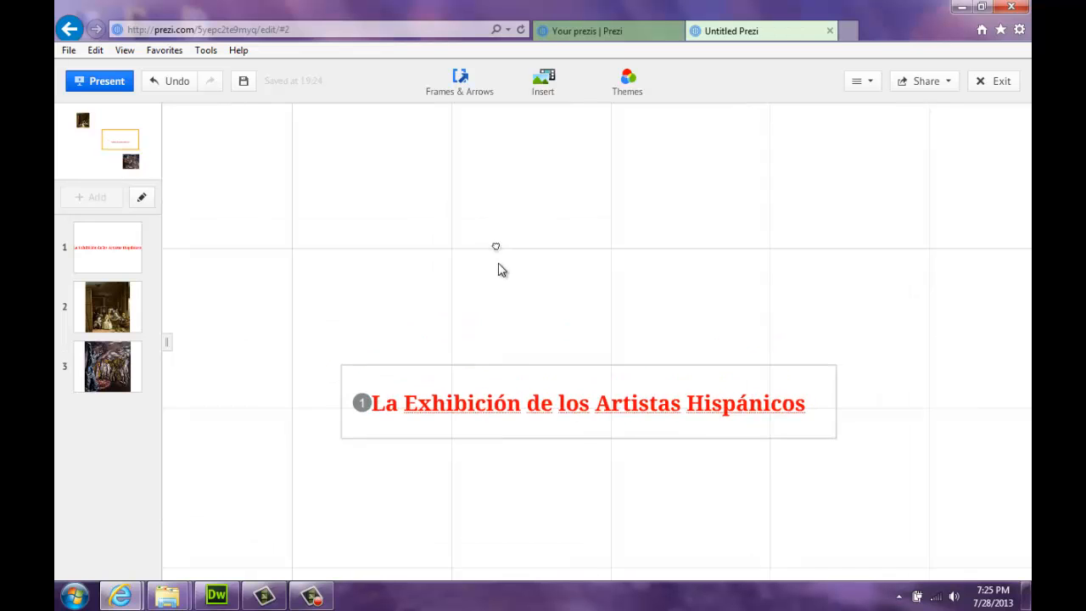
Pick the black swatch in the Theme Wizard as the canvas background
{"action": "right_click", "coordinate": [557, 218]}
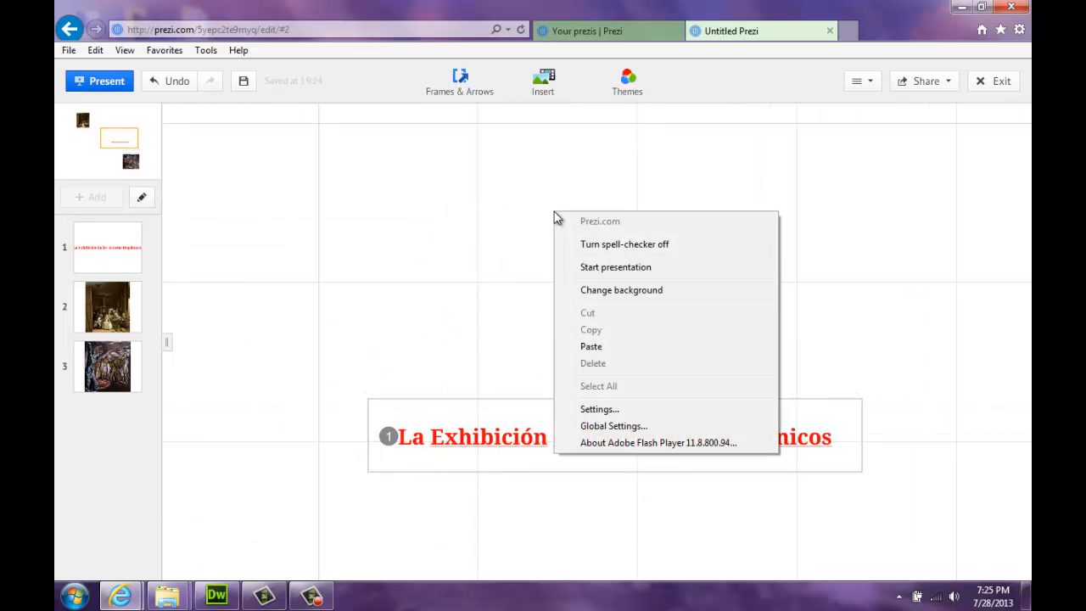
{"action": "left_click", "coordinate": [641, 292]}
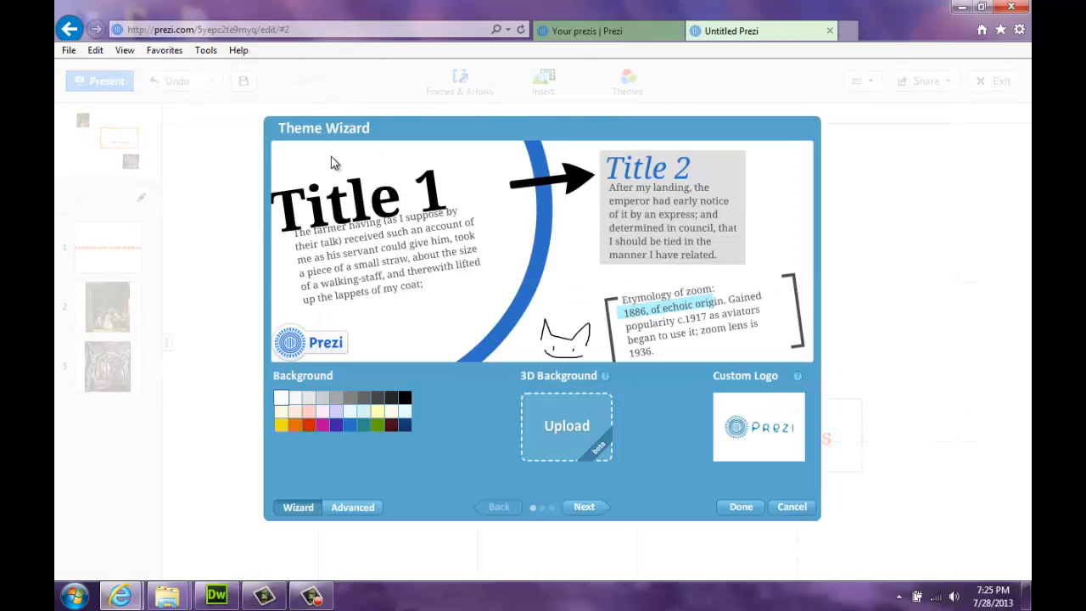
{"action": "left_click", "coordinate": [405, 399]}
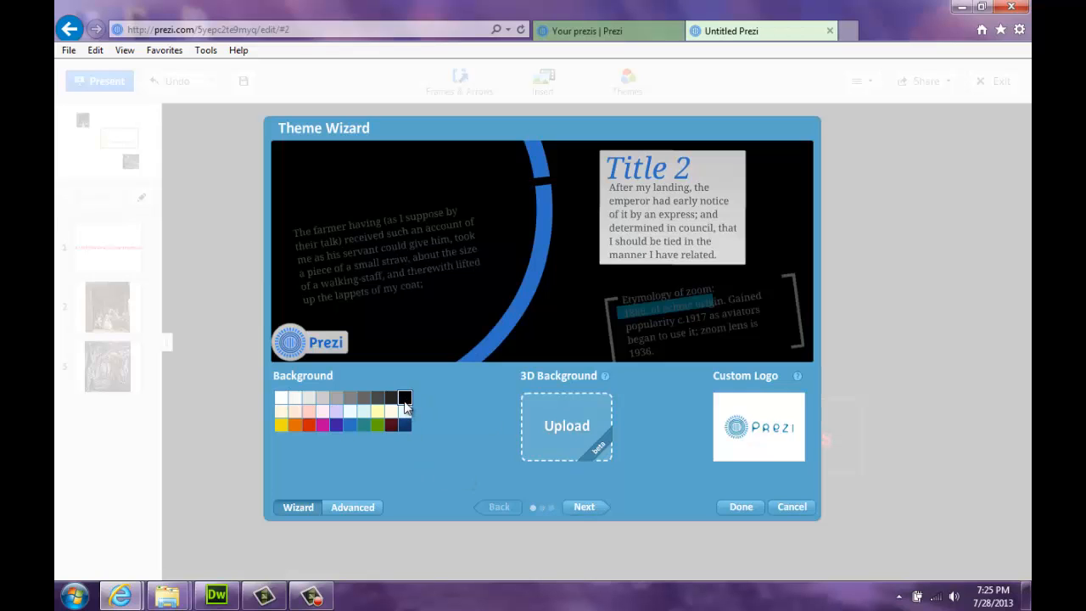
{"action": "left_click", "coordinate": [729, 509]}
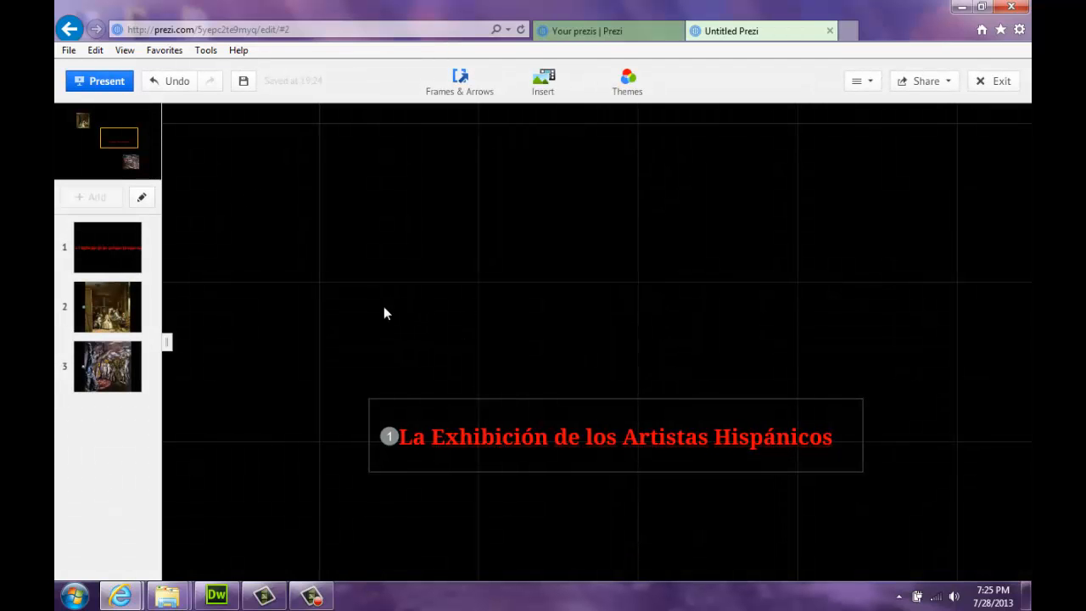
{"action": "left_click_drag", "start_coordinate": [384, 314], "coordinate": [512, 242]}
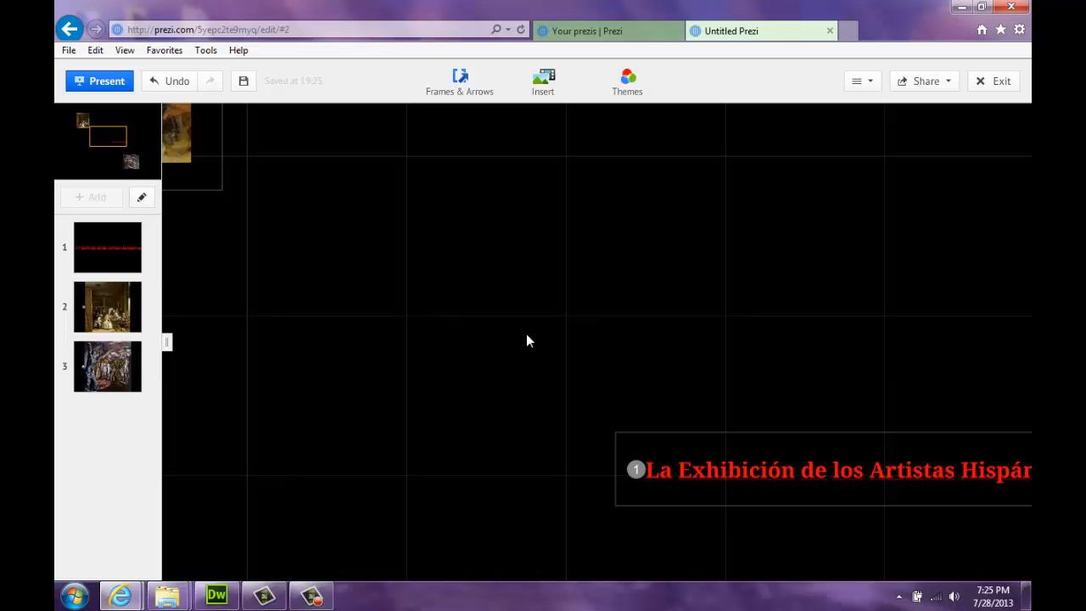
{"action": "scroll", "coordinate": [535, 338], "scroll_direction": "down", "scroll_amount": 2}
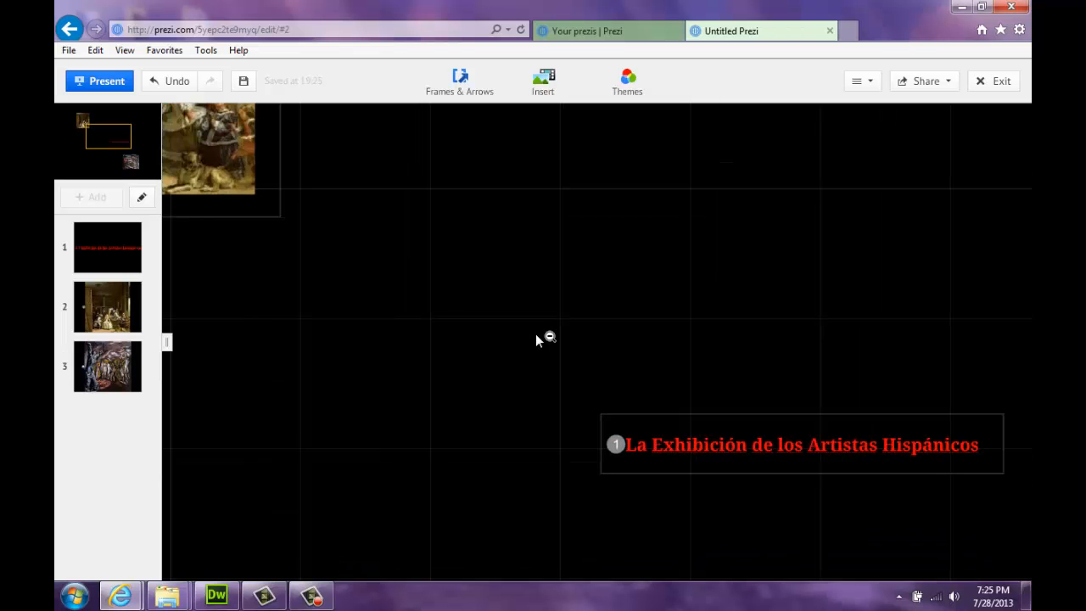